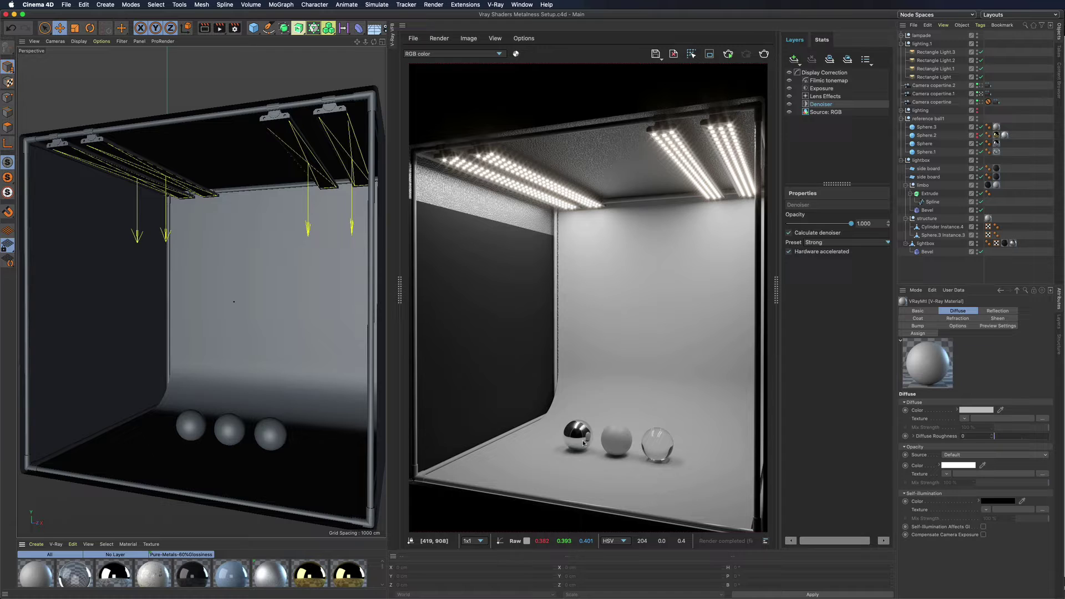
Inspect the existing V-Ray material's reflection settings, including the Metalness parameter, and close its editor
double_click(36, 575)
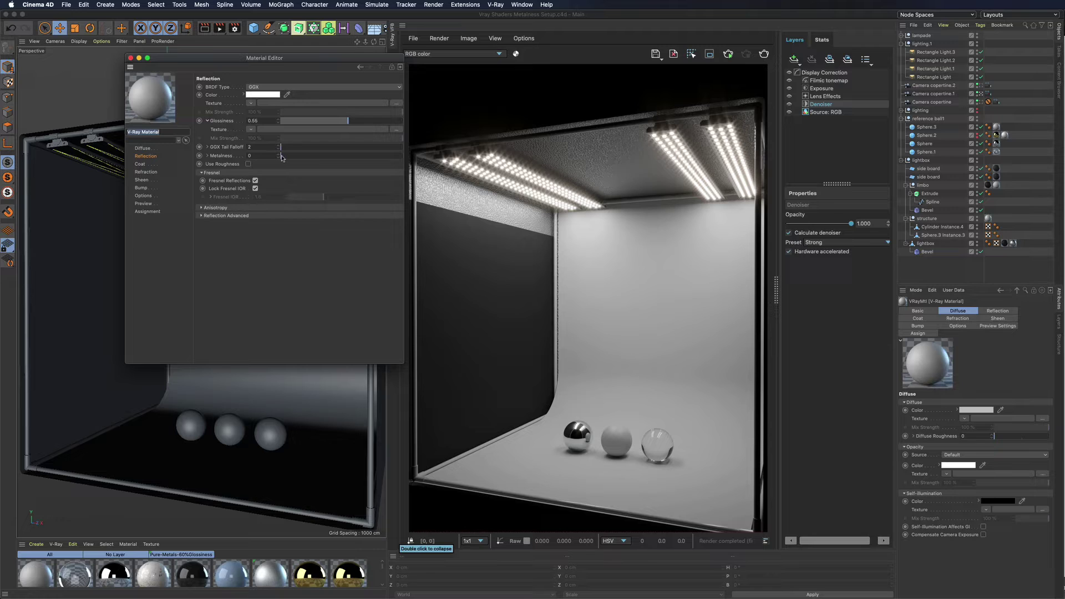
left_click(131, 58)
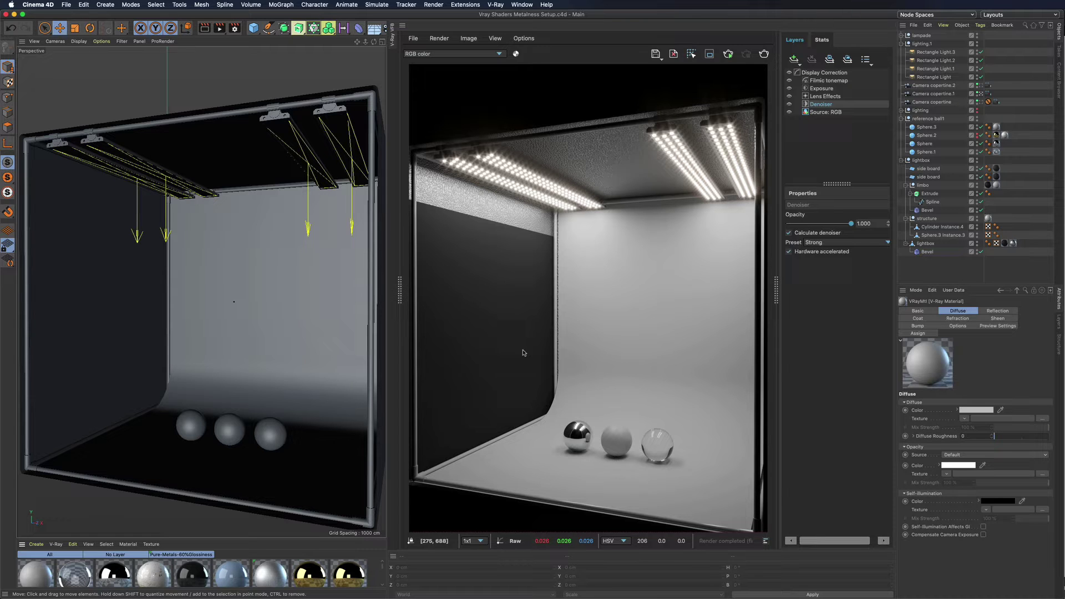
Start the interactive V-Ray render and disable the texture on all four rectangle lights
key("shift+r")
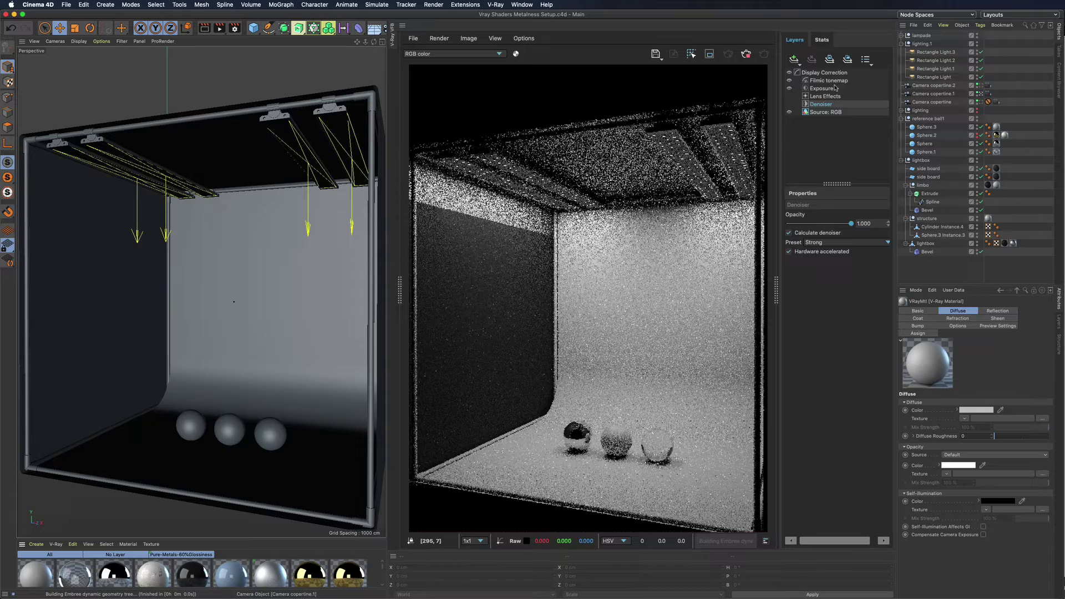
left_click_drag(973, 54, 955, 80)
left_click(939, 344)
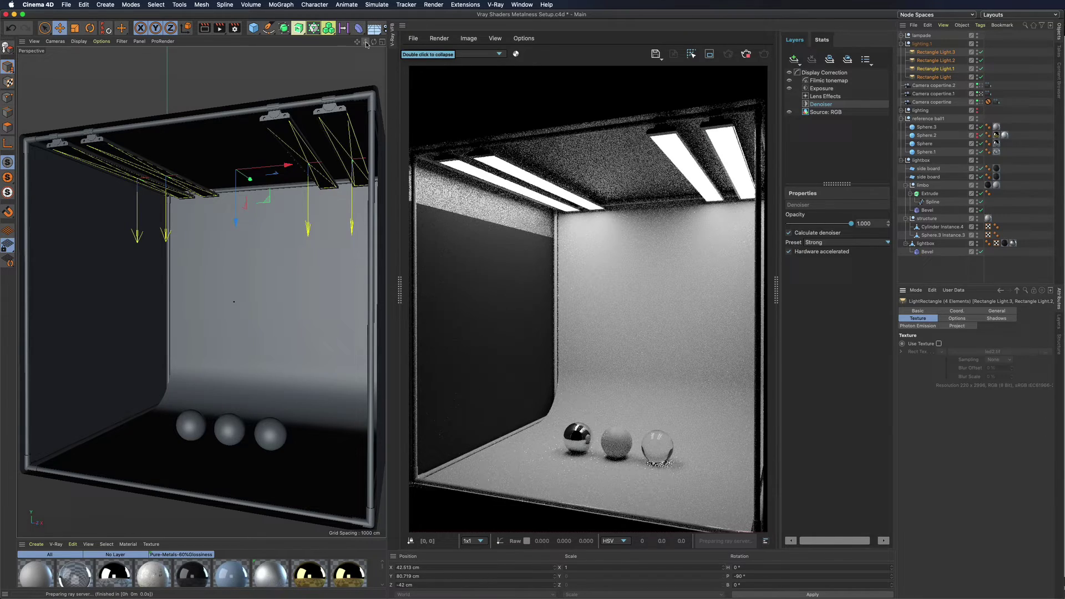
Create a new V-Ray material, apply it to Sphere.3, and open it for editing
left_click_drag(367, 44, 202, 293)
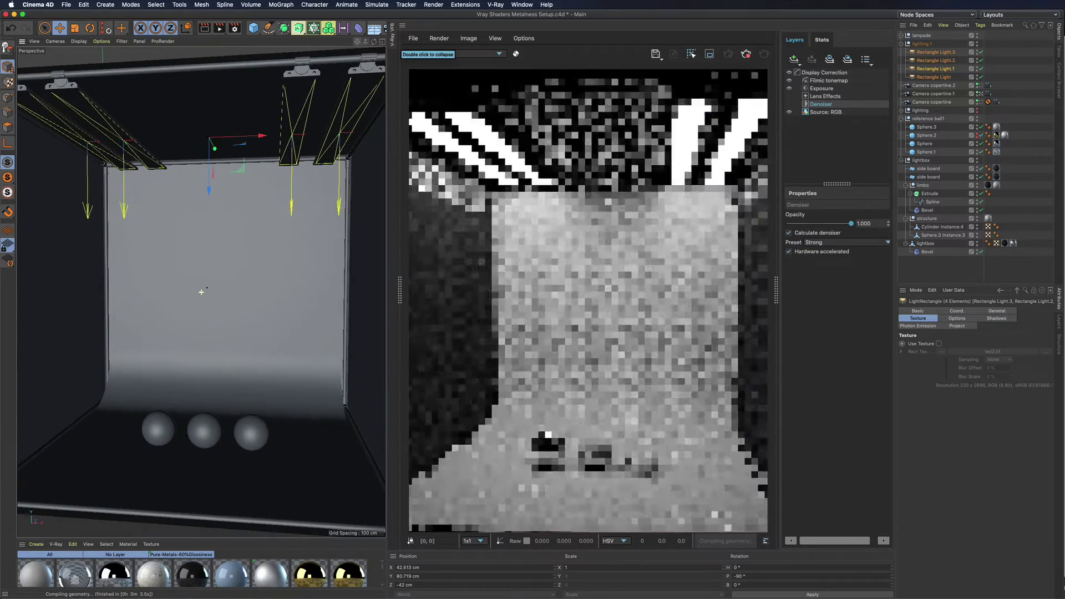
mouse_move(365, 43)
left_mouse_down()
mouse_move(383, 43)
mouse_move(361, 43)
mouse_move(373, 44)
left_mouse_up()
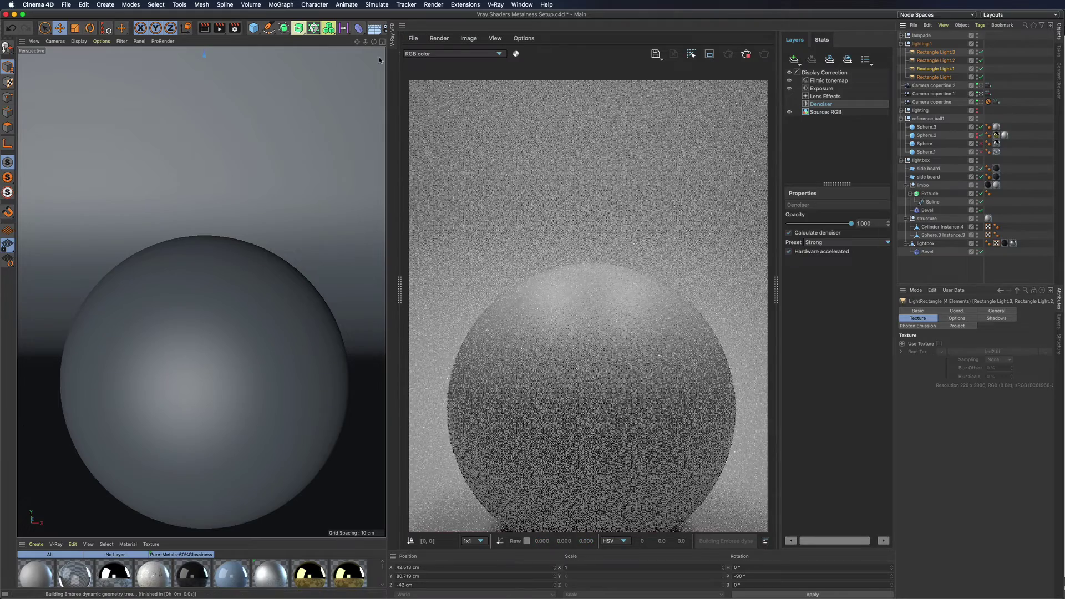
middle_click_drag(203, 309, 201, 292, "alt")
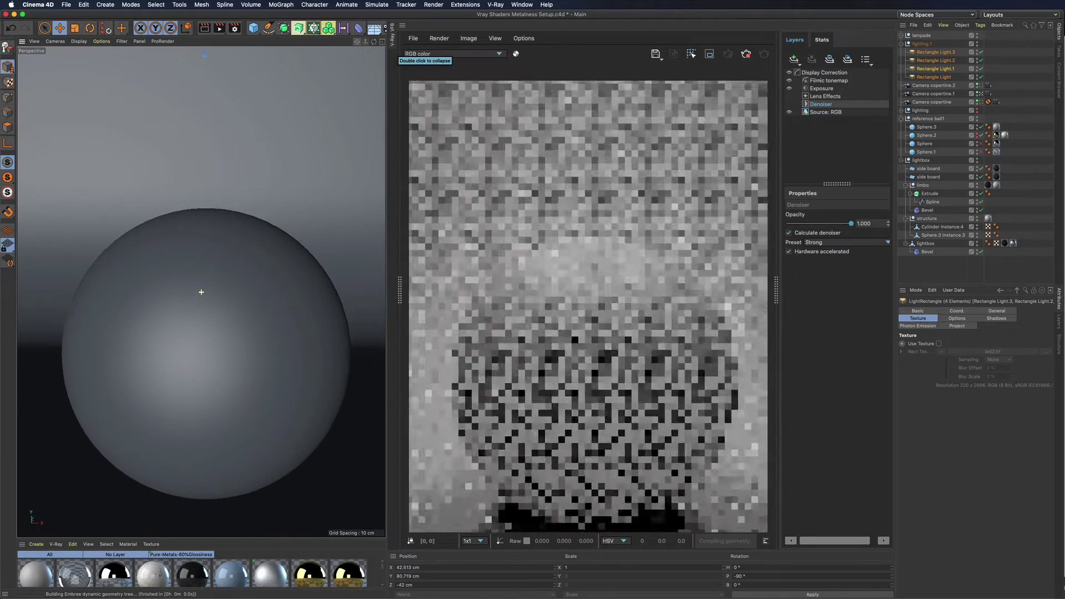
scroll(200, 293, "up", 2)
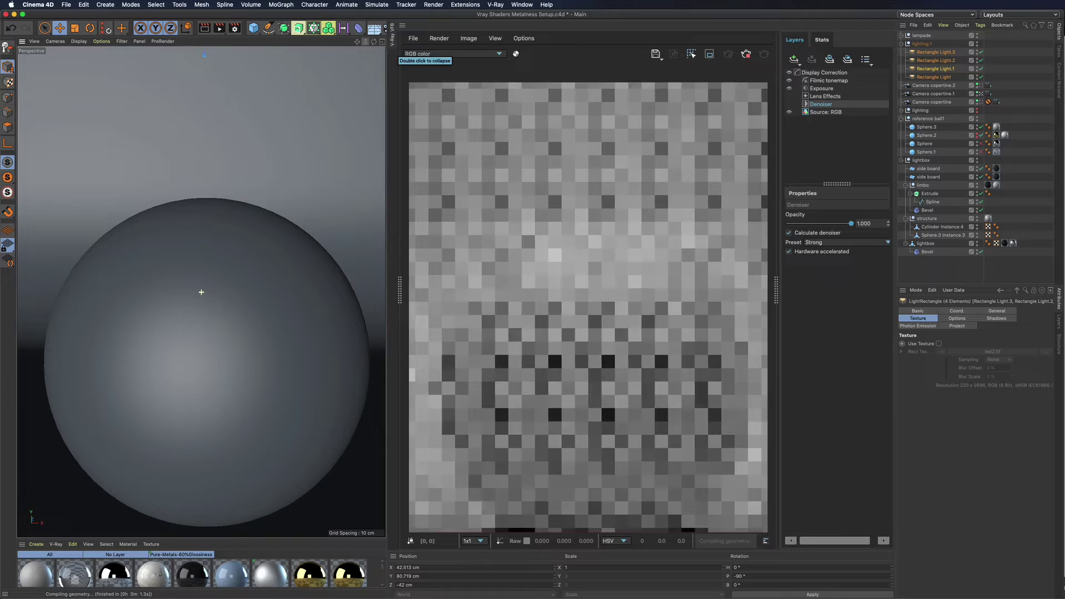
left_click(58, 545)
left_click(74, 447)
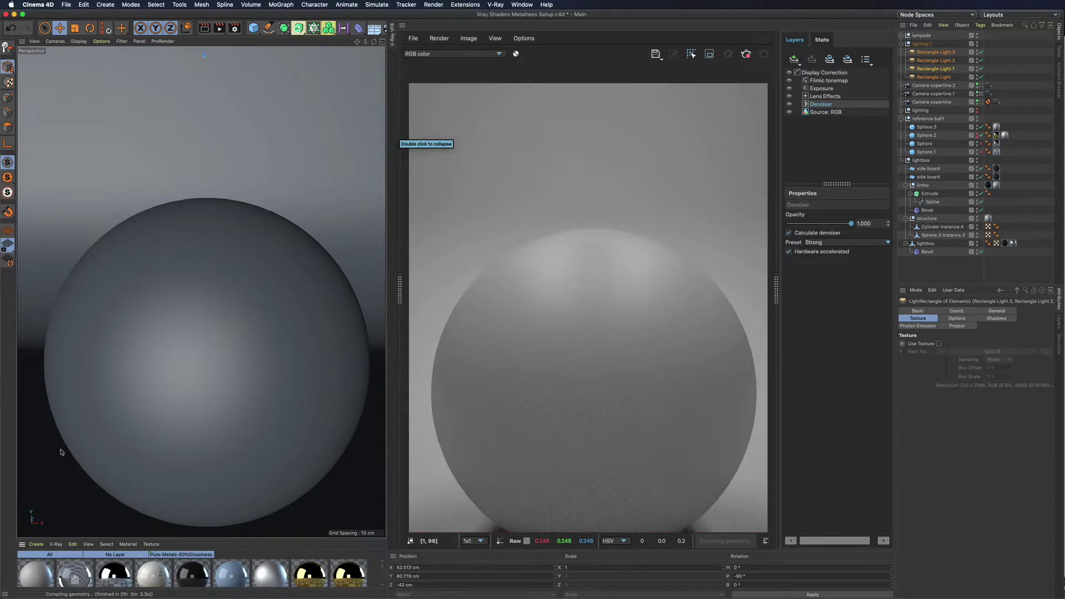
double_click(38, 574)
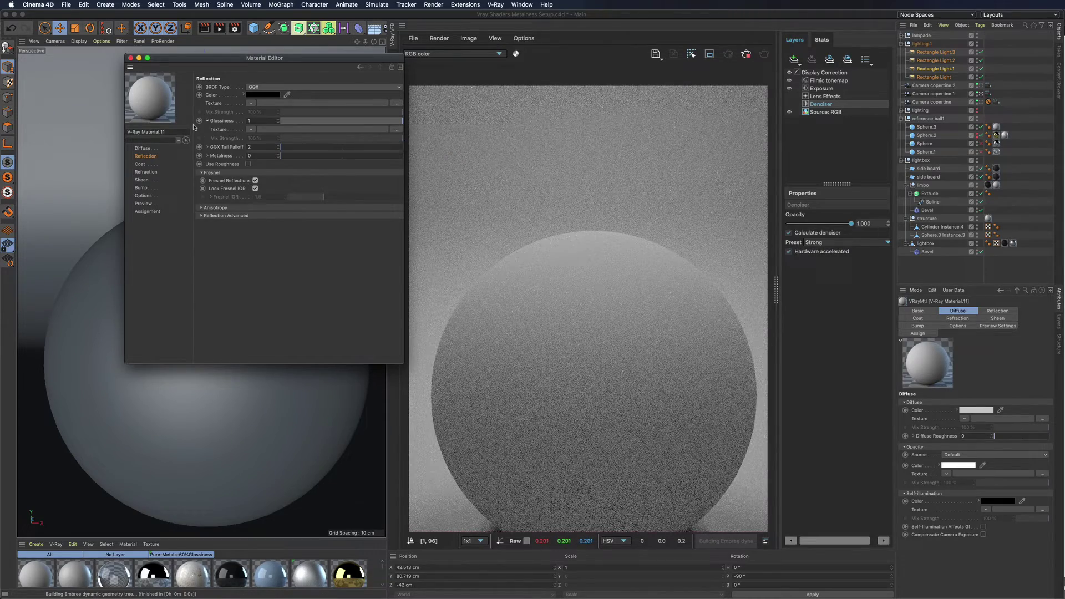
Set the new material's diffuse colour to black
left_click(143, 148)
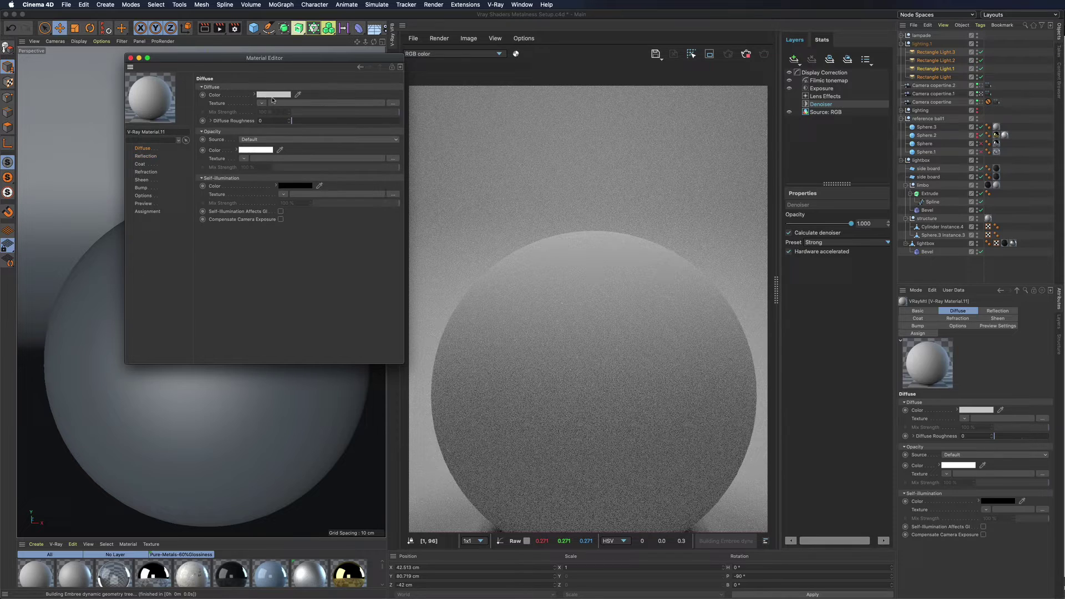
left_click(271, 95)
left_click_drag(278, 115, 229, 112)
left_click(289, 124)
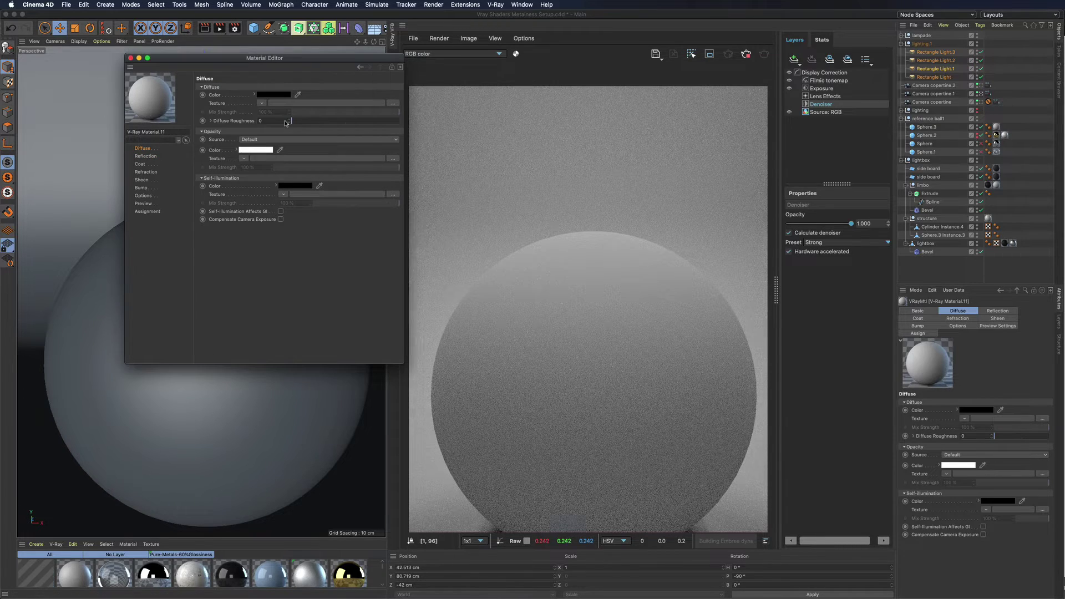
Paste the gold colour into the material's reflection colour and unlock its Fresnel IOR, setting it to 100
left_click(145, 155)
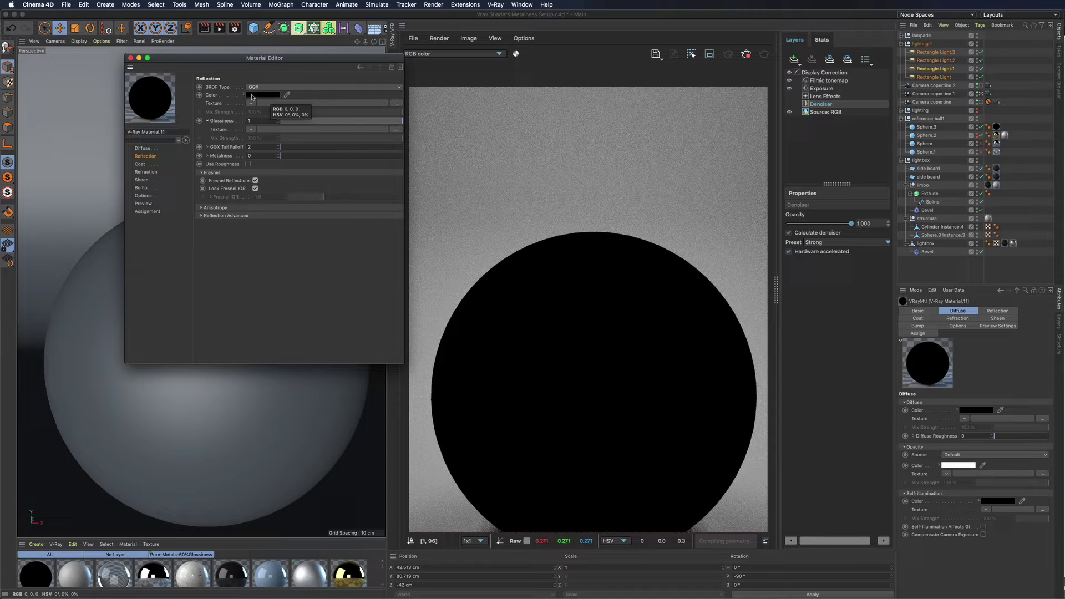
right_click(215, 95)
left_click(239, 142)
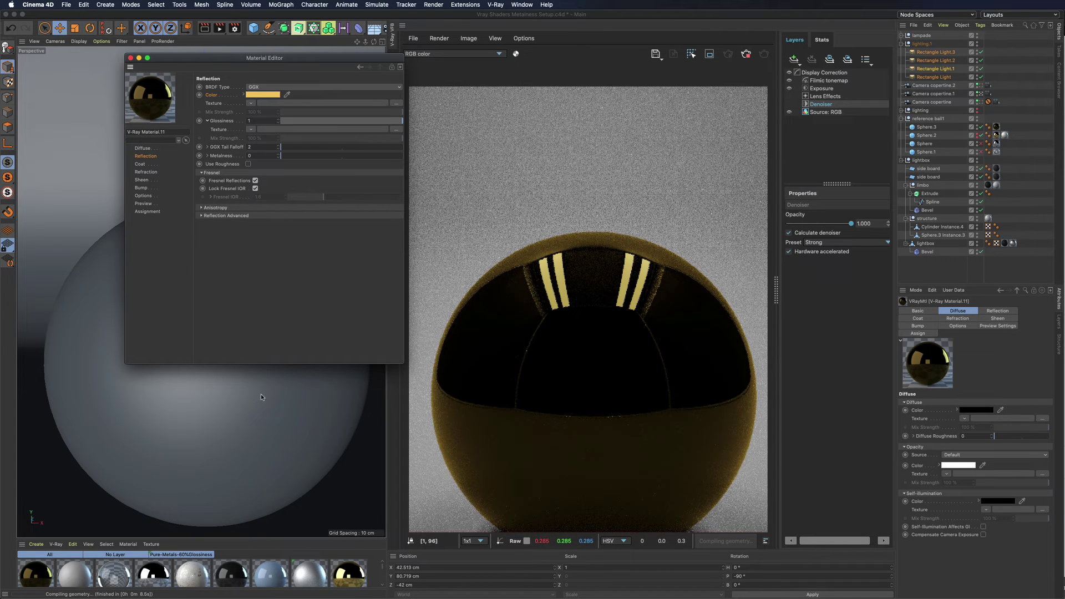
left_click(255, 188)
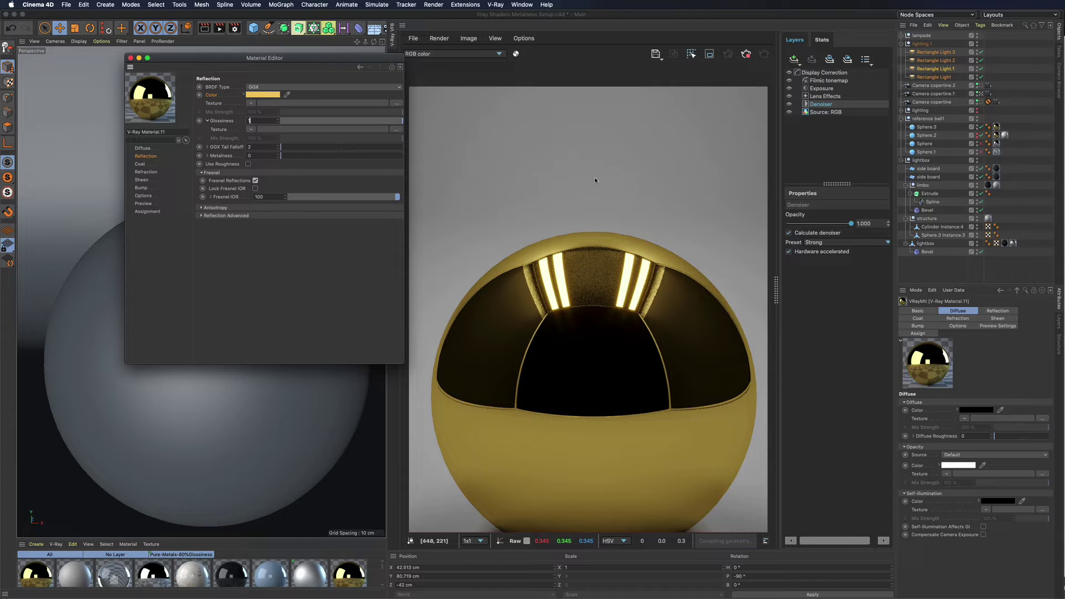
Switch to Safari and examine Gold (Au) on RefractiveIndex.INFO, including its refractive index, extinction coefficient and reflectance curves
key("super+Tab")
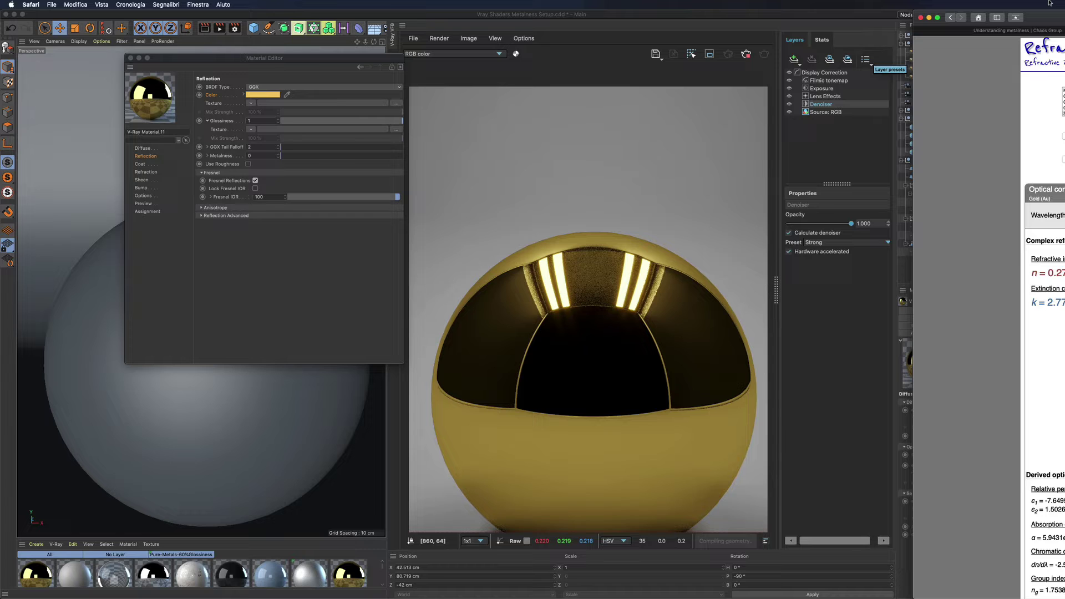
left_click_drag(1049, 2, 671, 3)
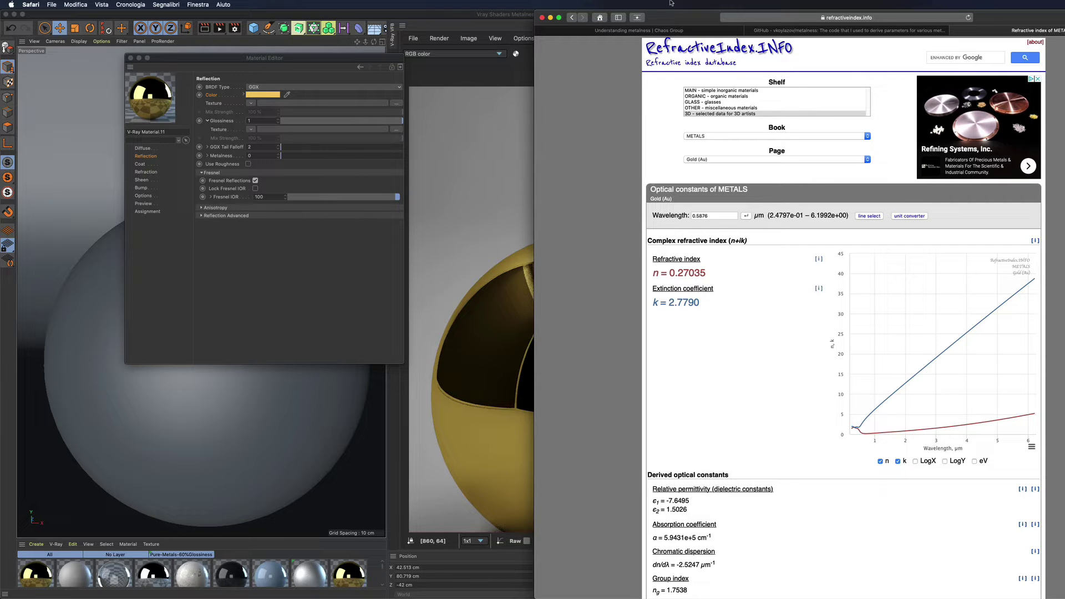
left_click(697, 135)
left_click(698, 136)
left_click(702, 160)
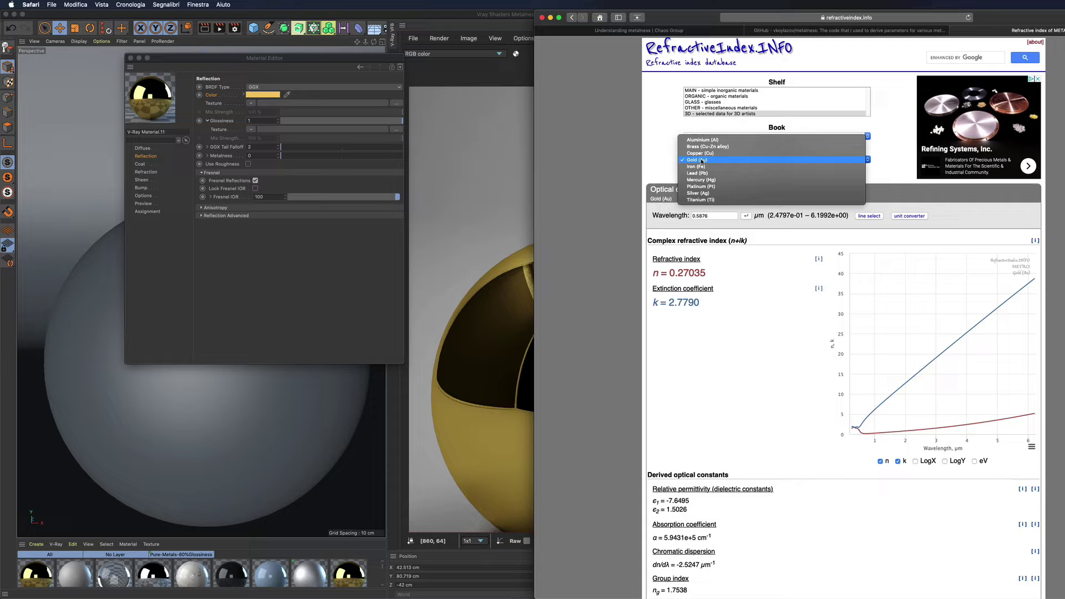
left_click(702, 159)
scroll(852, 430, "down", 10)
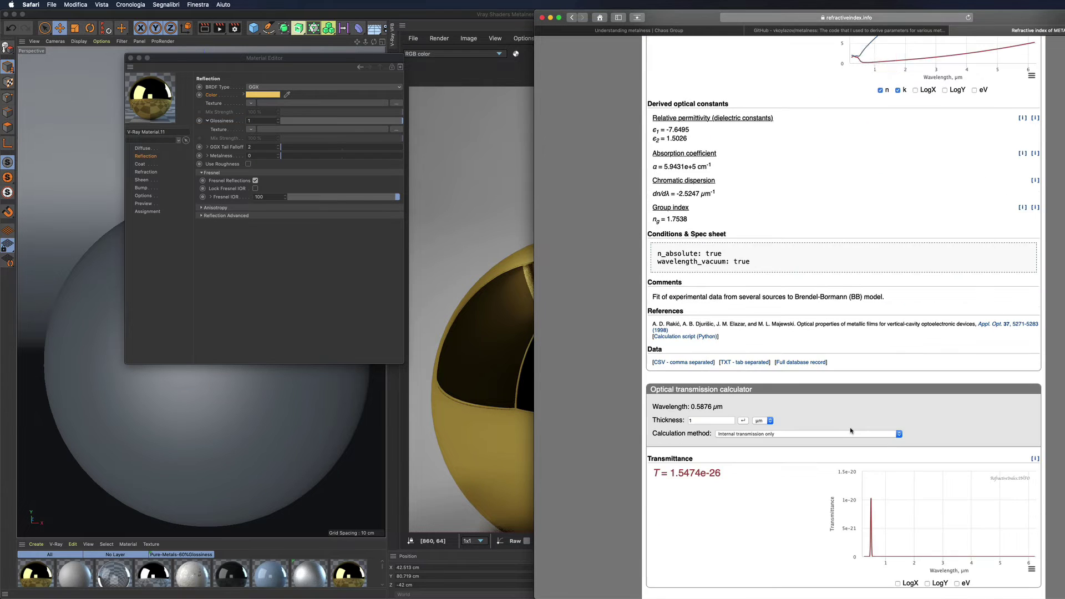
scroll(852, 430, "down", 6)
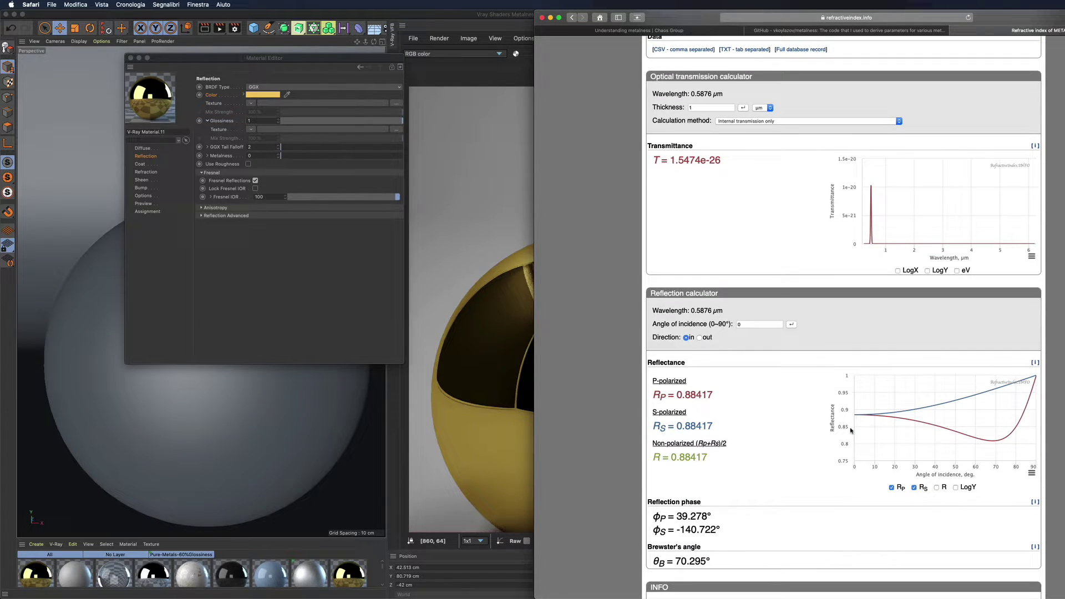
scroll(852, 430, "down", 2)
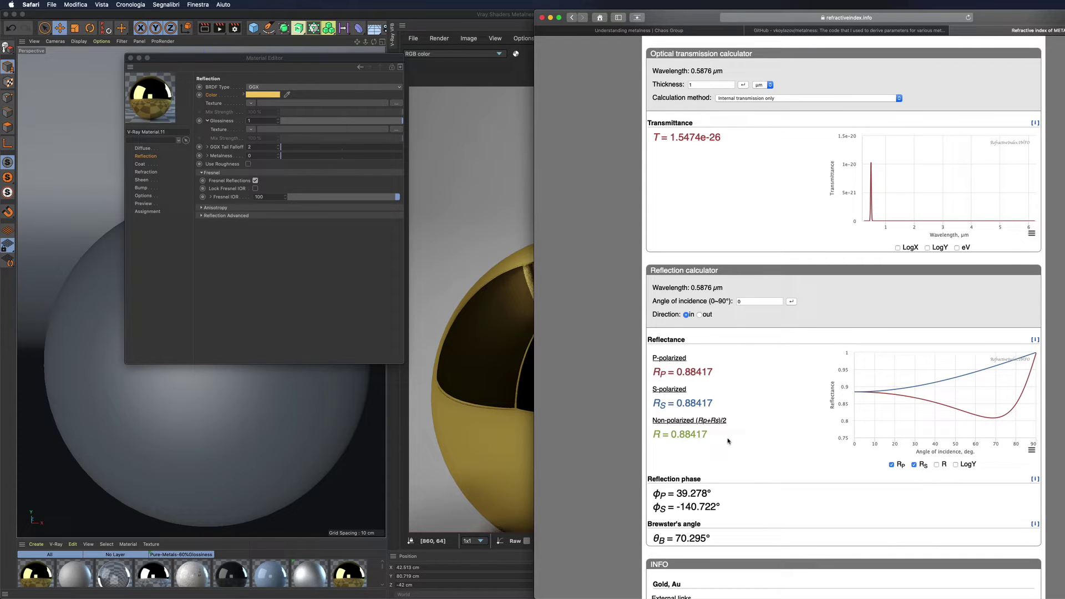
mouse_move(1048, 362)
scroll(799, 410, "up", 15)
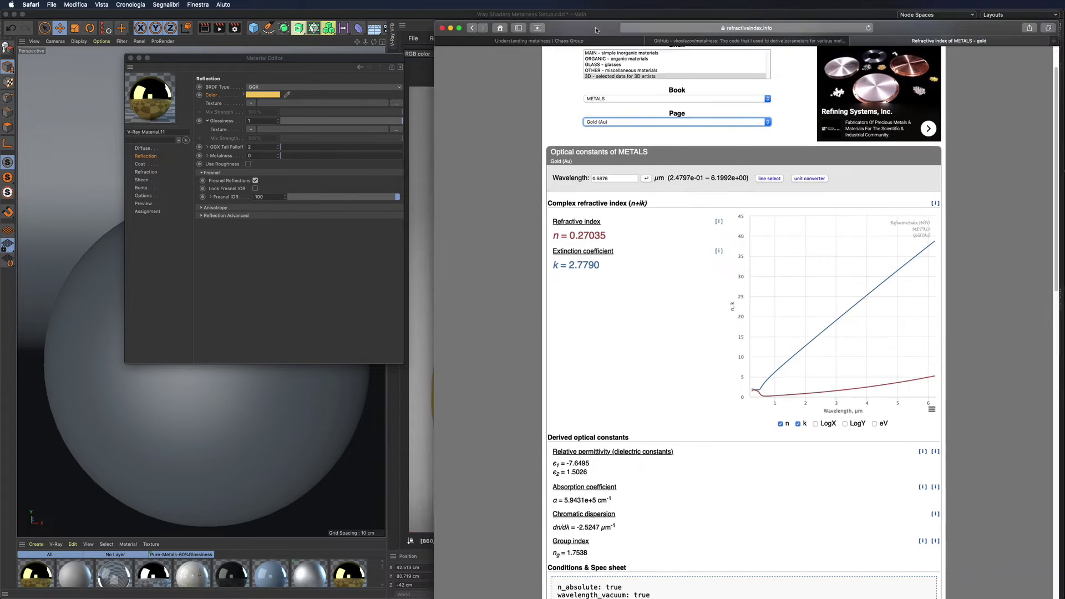
Review the metal colour and IOR table on Chaos Group's Understanding metalness page, and open the related GitHub page
left_click_drag(713, 11, 622, 11)
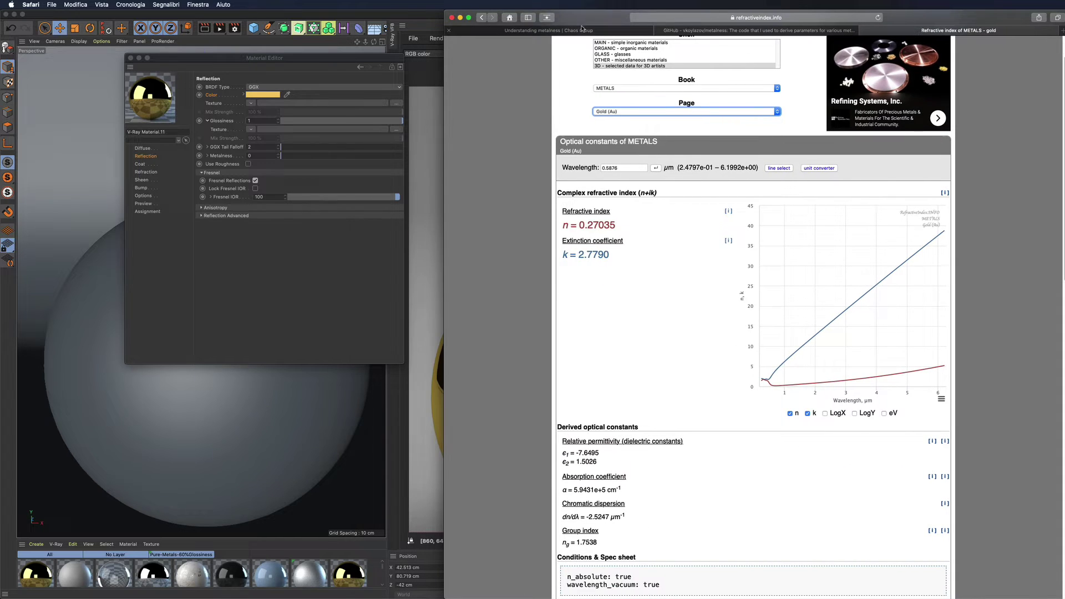
left_click(582, 30)
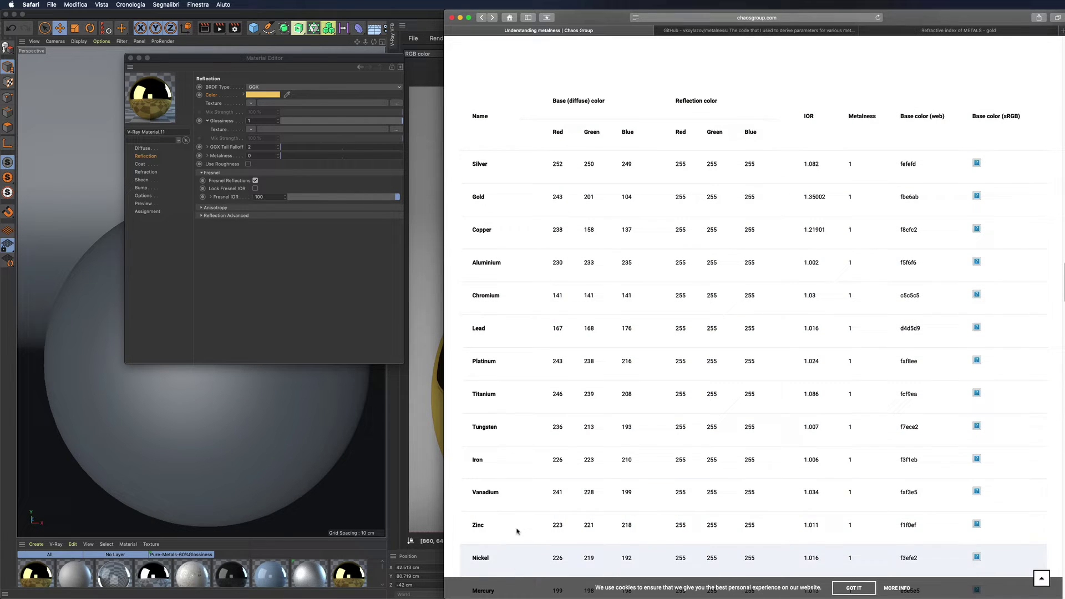
scroll(519, 516, "down", 2)
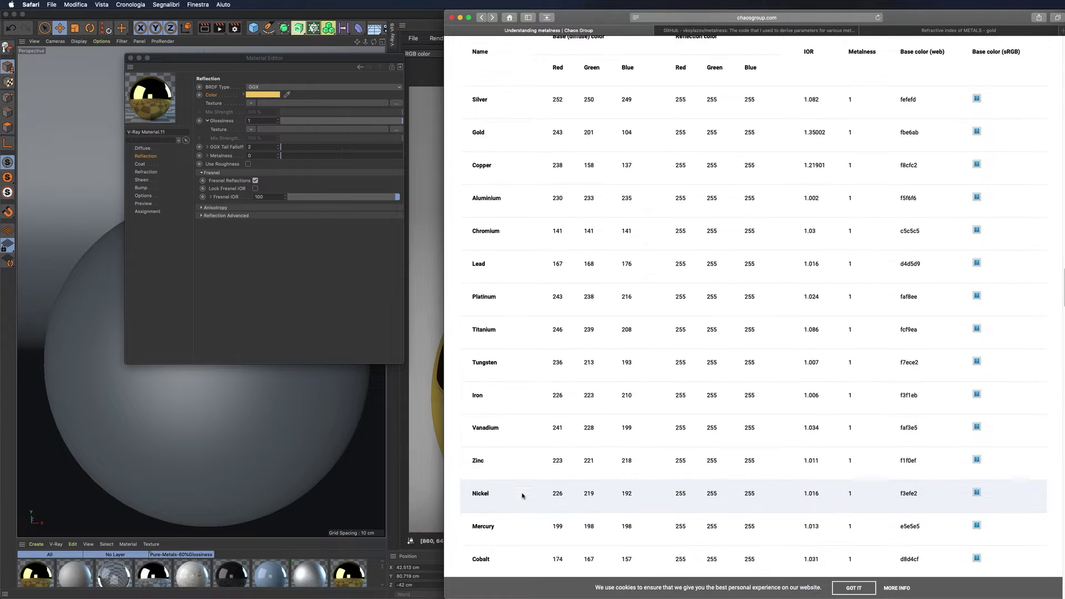
scroll(523, 494, "up", 2)
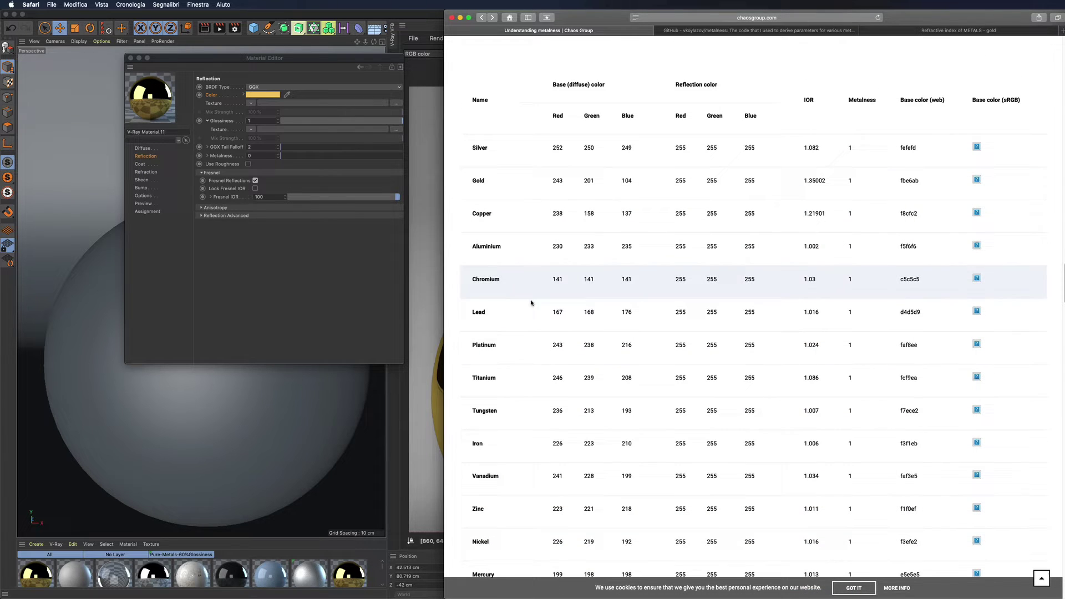
left_click(701, 31)
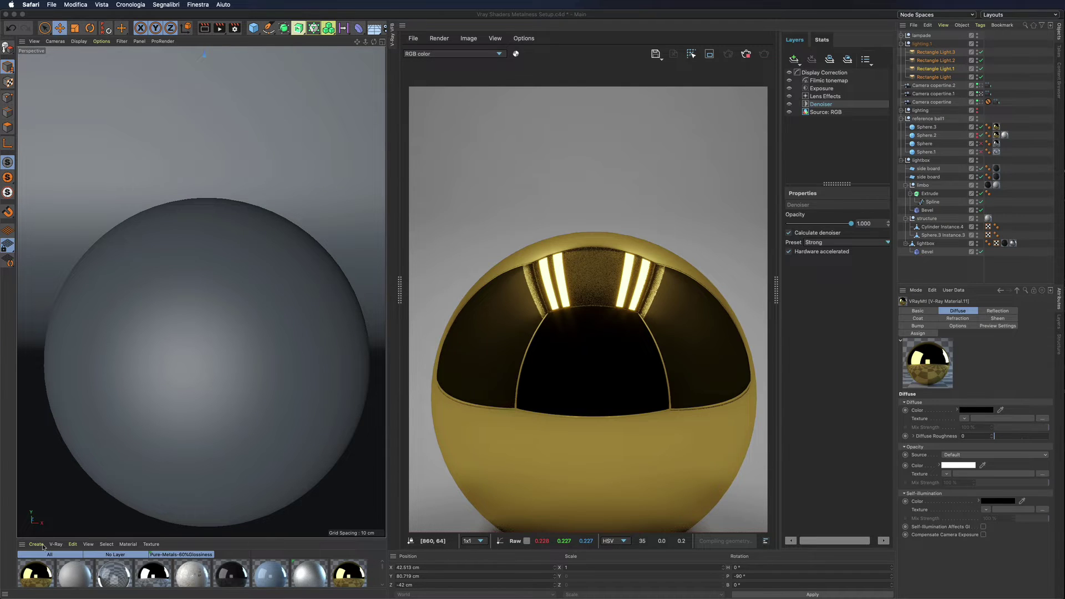
Return to Cinema 4D, create a second V-Ray material and apply it to Sphere.3 in place of the first one
left_click(52, 545)
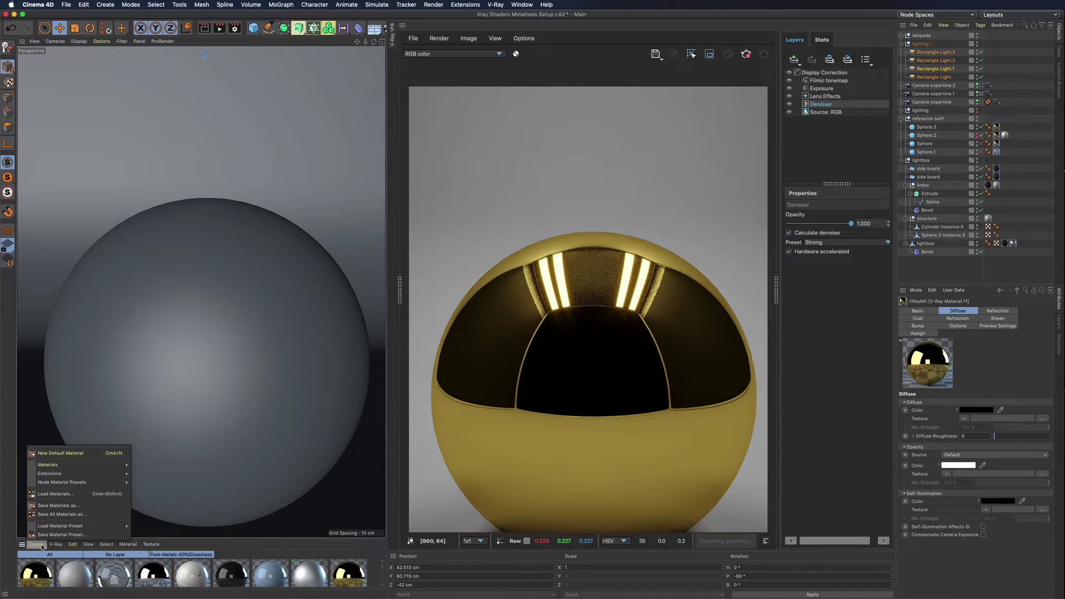
left_click(74, 448)
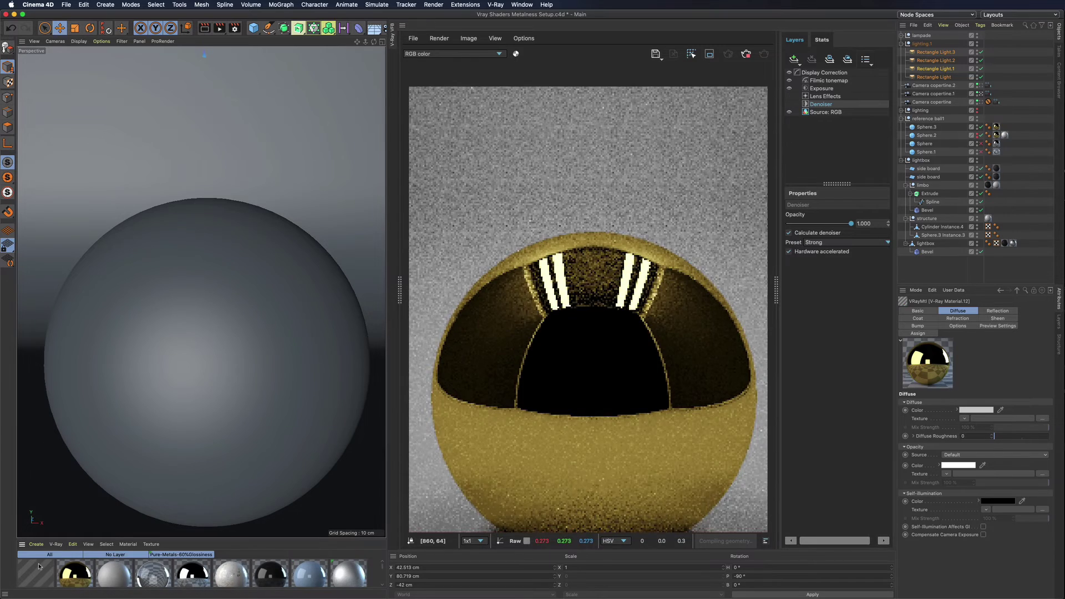
double_click(37, 576)
left_click_drag(222, 52, 192, 88)
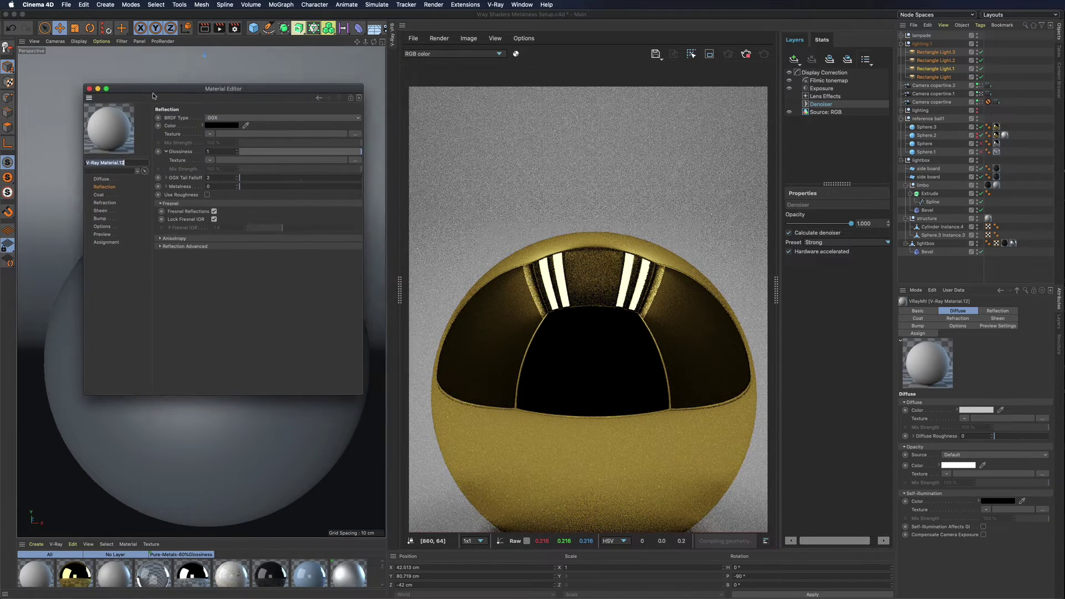
left_click_drag(110, 132, 996, 131)
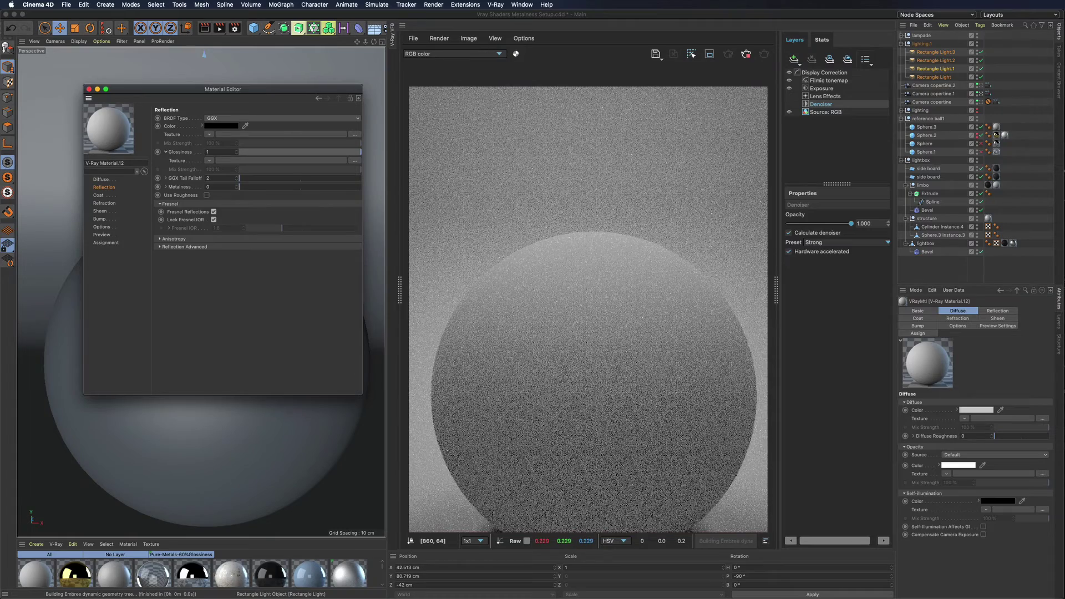
Set the new V-Ray material's diffuse colour to gold's base values from the Chaos Group table: RGB 243, 201, 104
key("super+Tab")
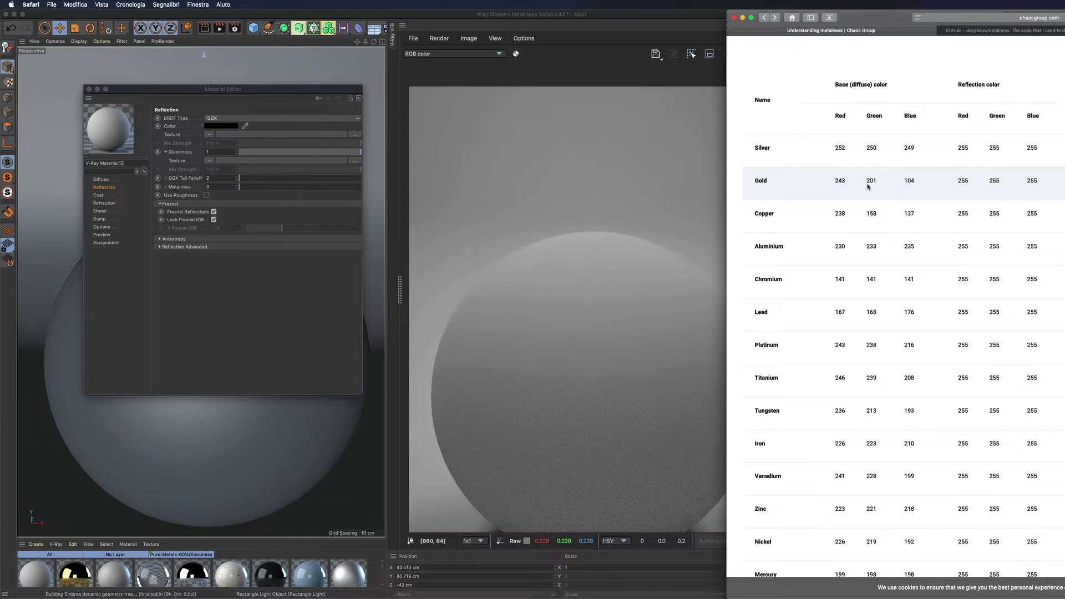
left_click(102, 179)
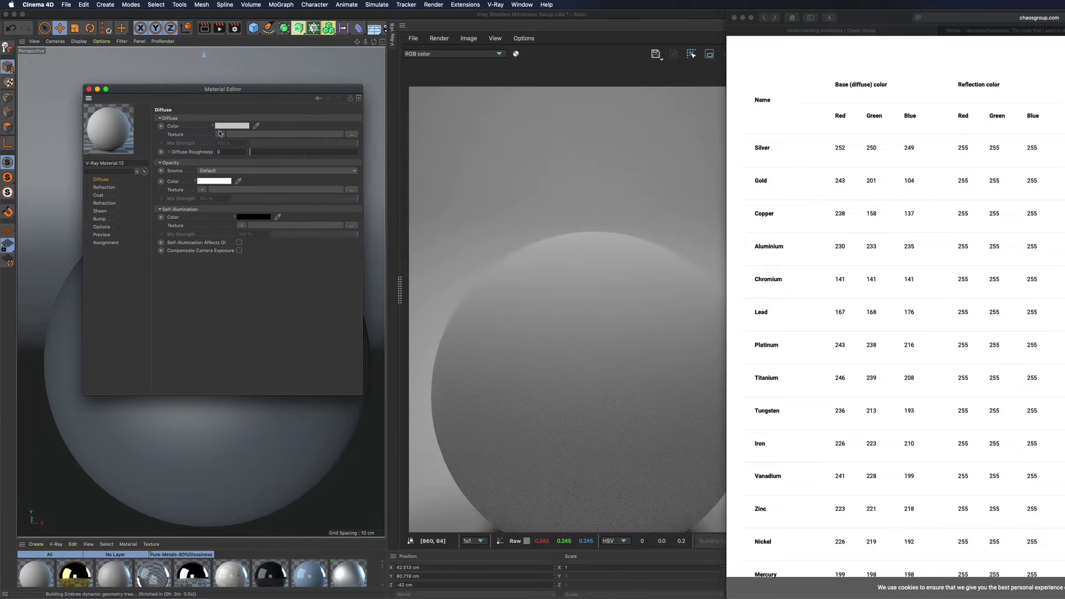
left_click(213, 126)
left_click(278, 134)
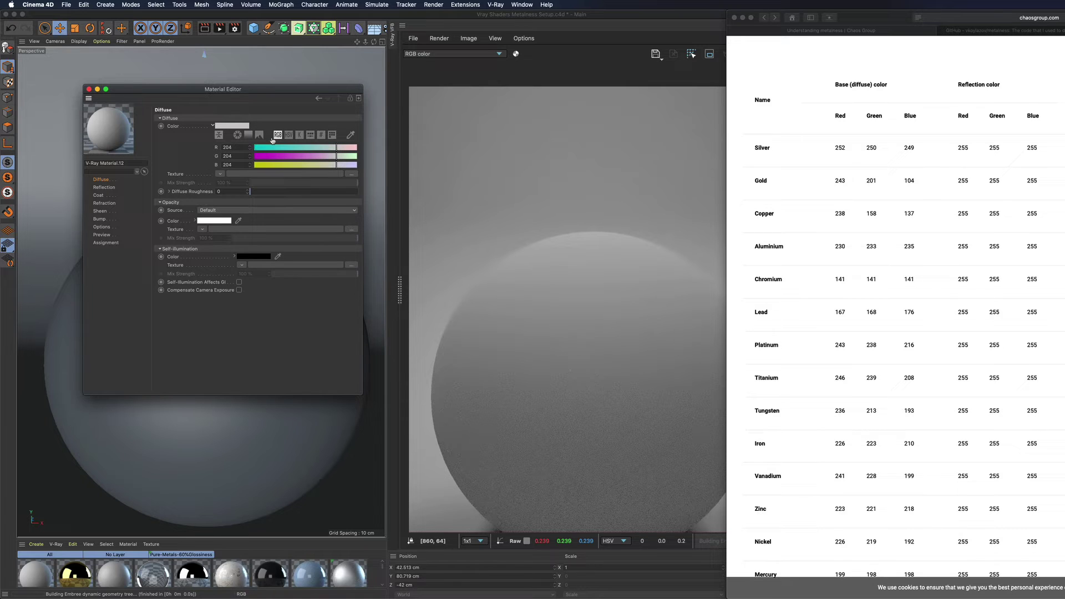
left_click(239, 147)
type("243")
left_click(235, 155)
type("201")
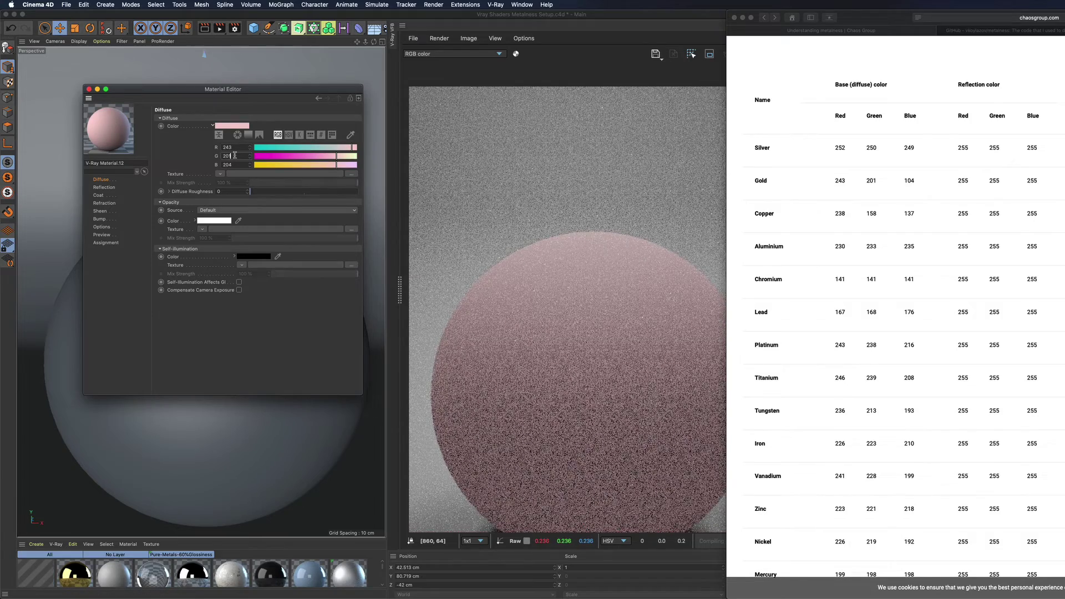
left_click(228, 165)
type("104")
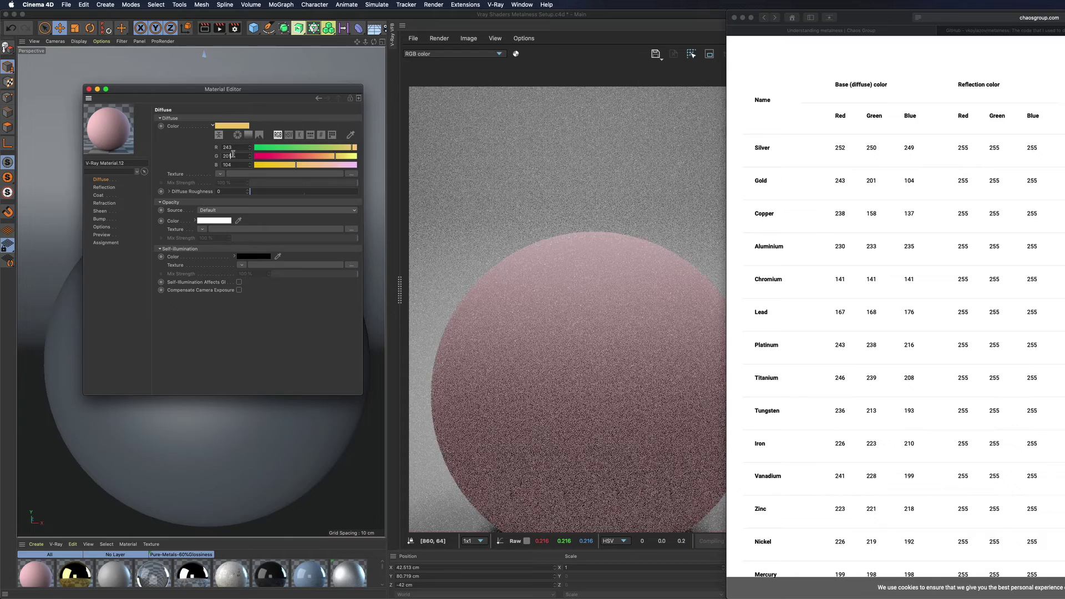
key("Return")
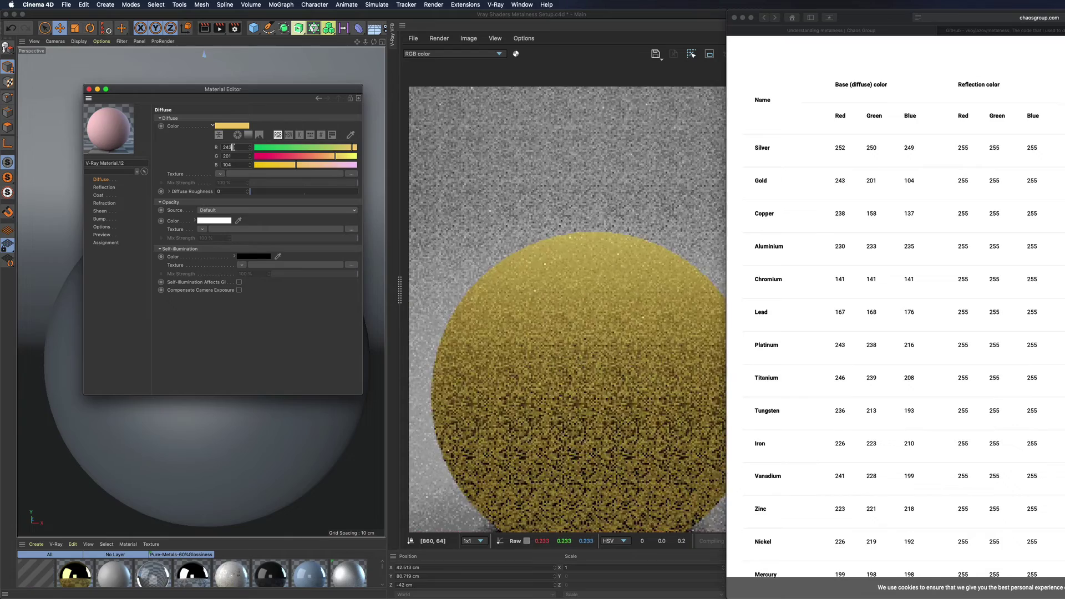
Set the material's reflection colour to pure white and raise its metalness to 1
left_click(104, 187)
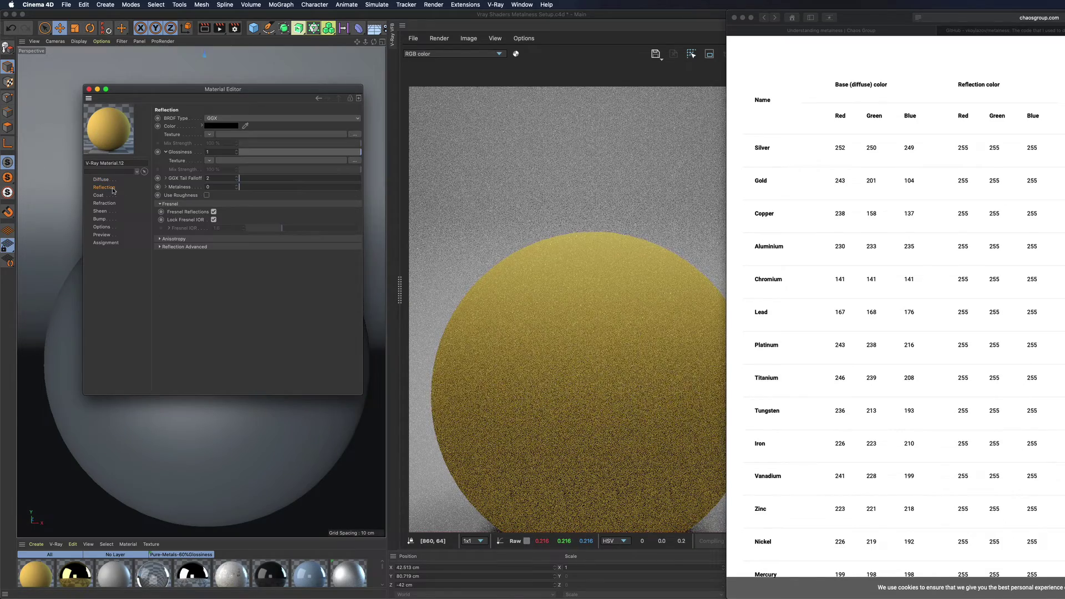
left_click(226, 127)
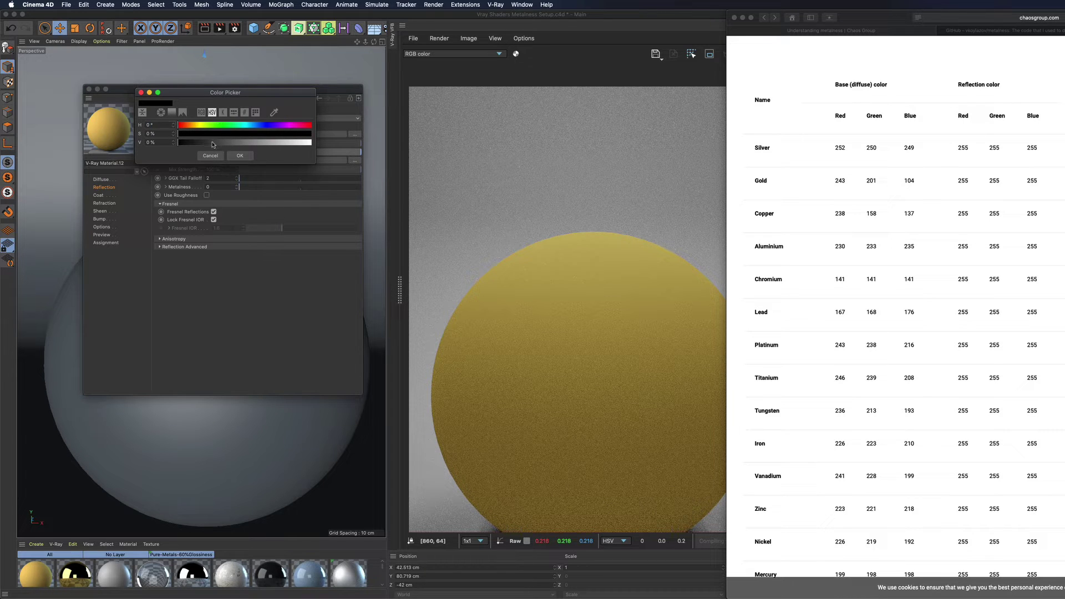
left_click_drag(214, 143, 333, 141)
left_click(238, 156)
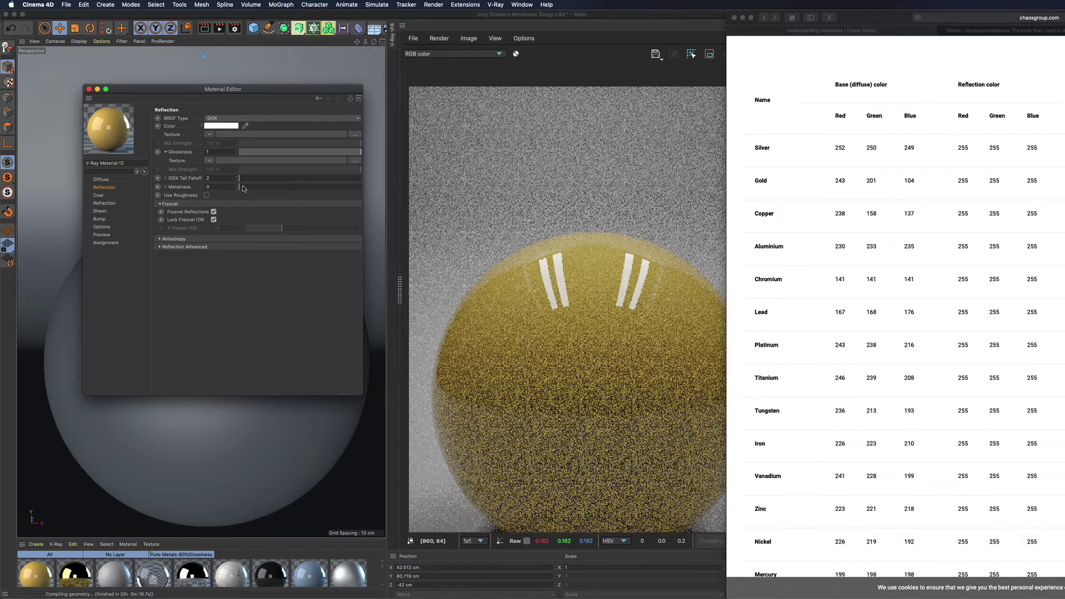
left_click_drag(243, 189, 360, 186)
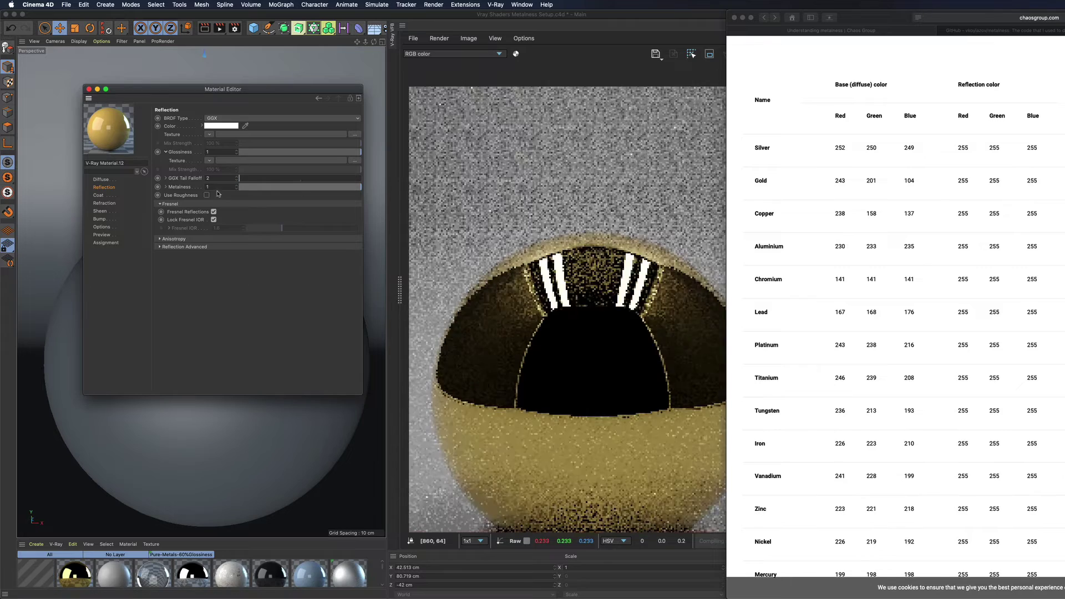
Unlock the Fresnel IOR and replace its value with gold's IOR copied from the Chaos Group table, 1.35002
left_click(214, 220)
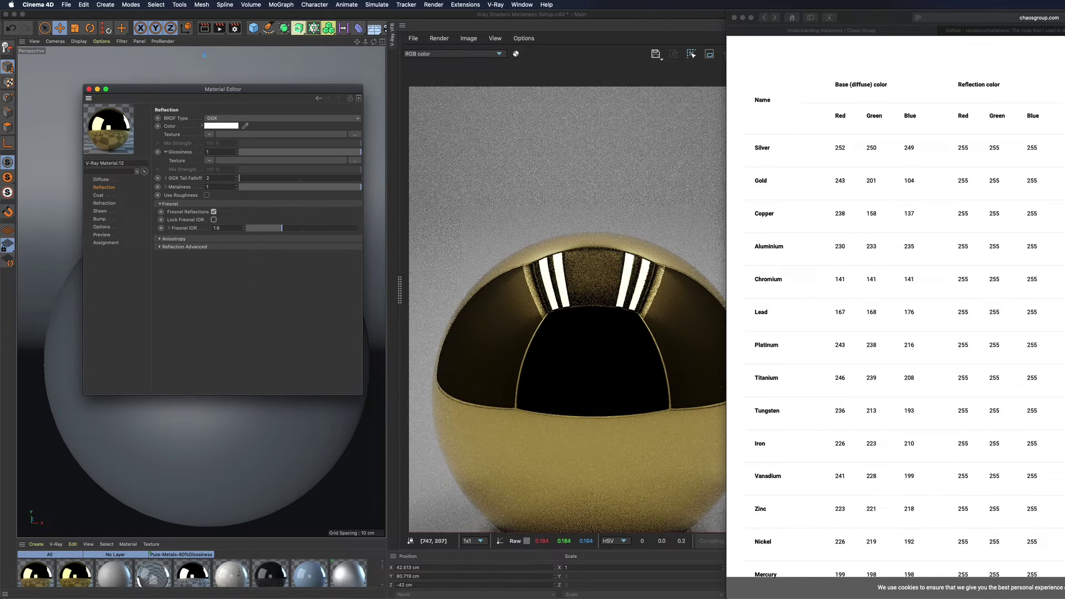
double_click(1064, 180)
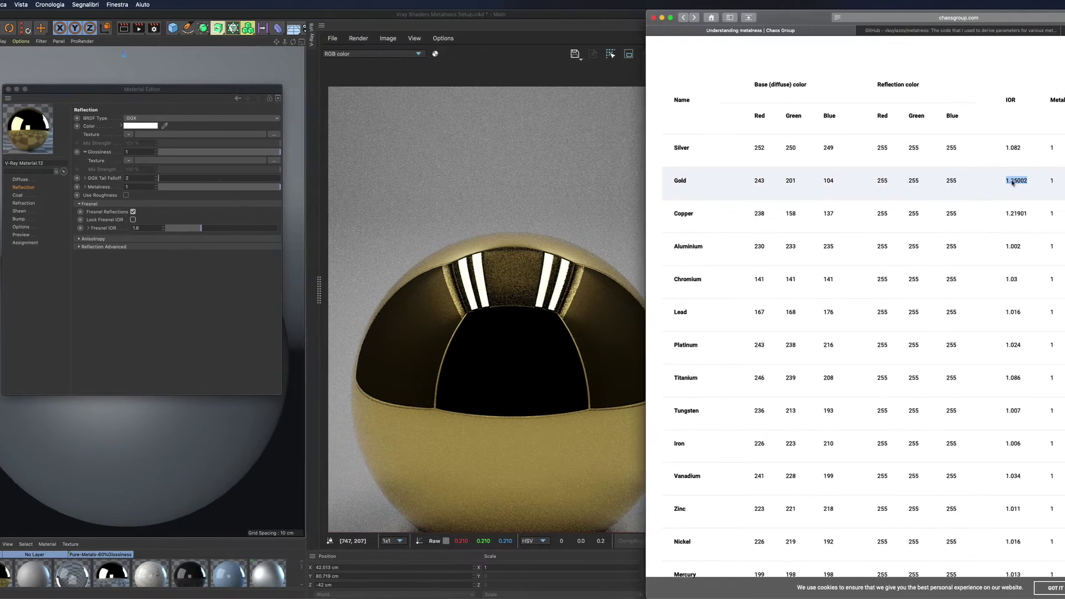
right_click(1064, 180)
left_click(1064, 215)
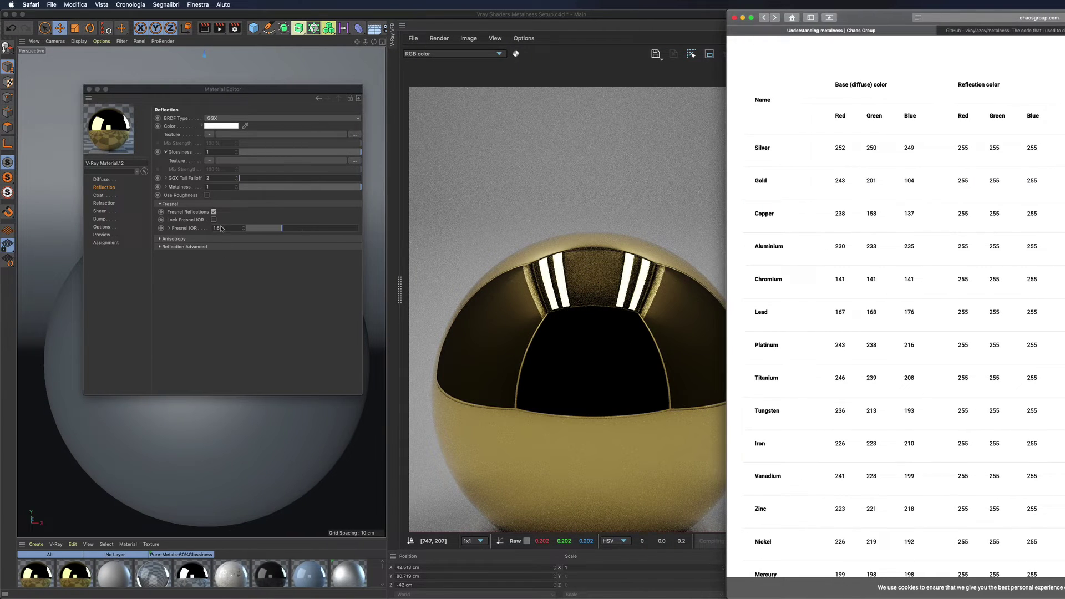
double_click(149, 228)
right_click(151, 228)
left_click(234, 249)
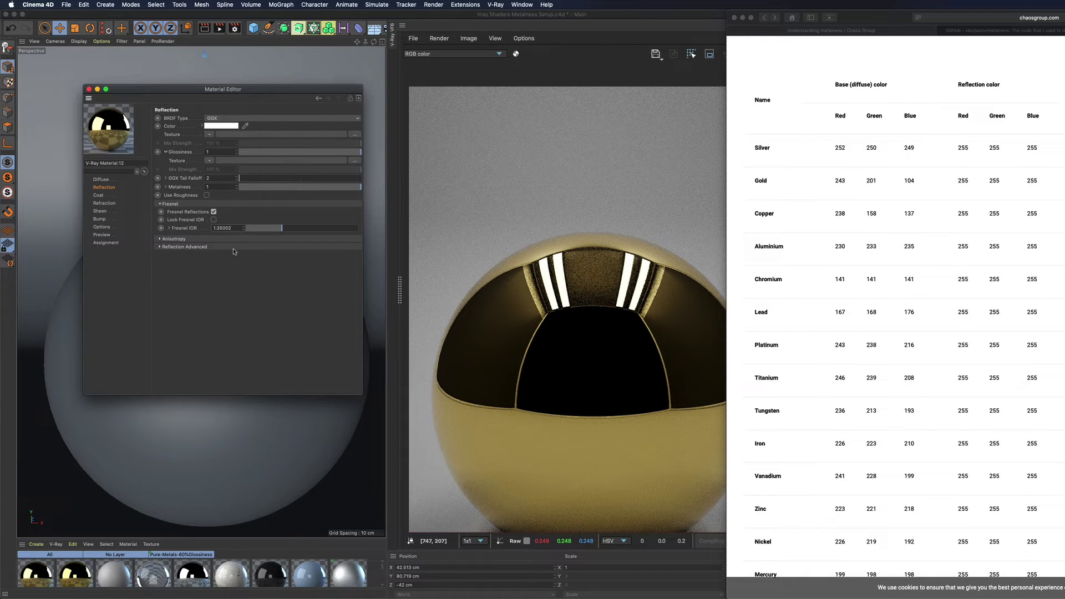
left_click(217, 179)
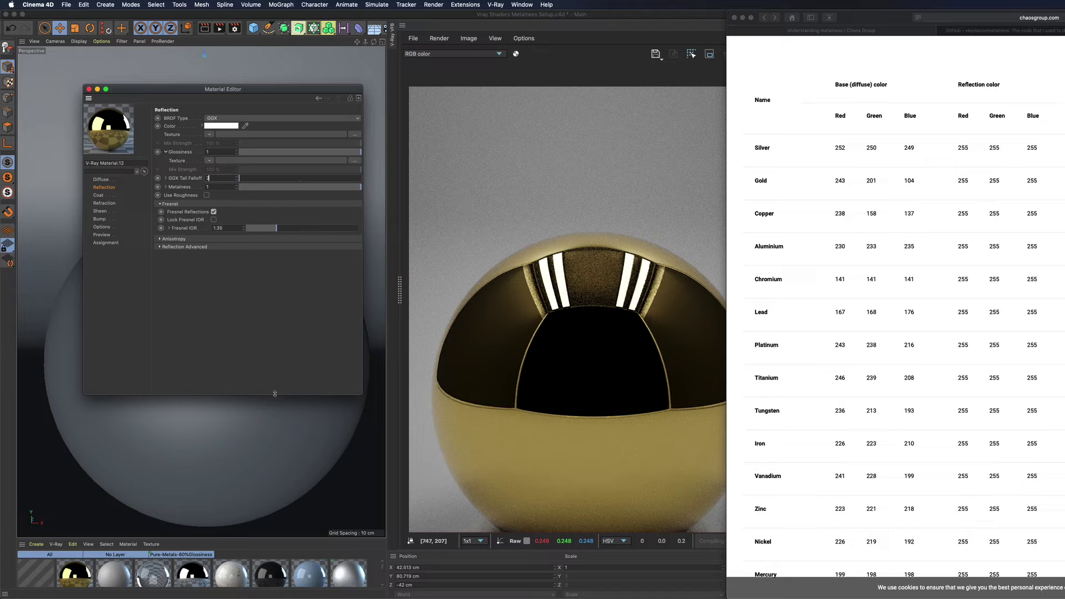
key("Return")
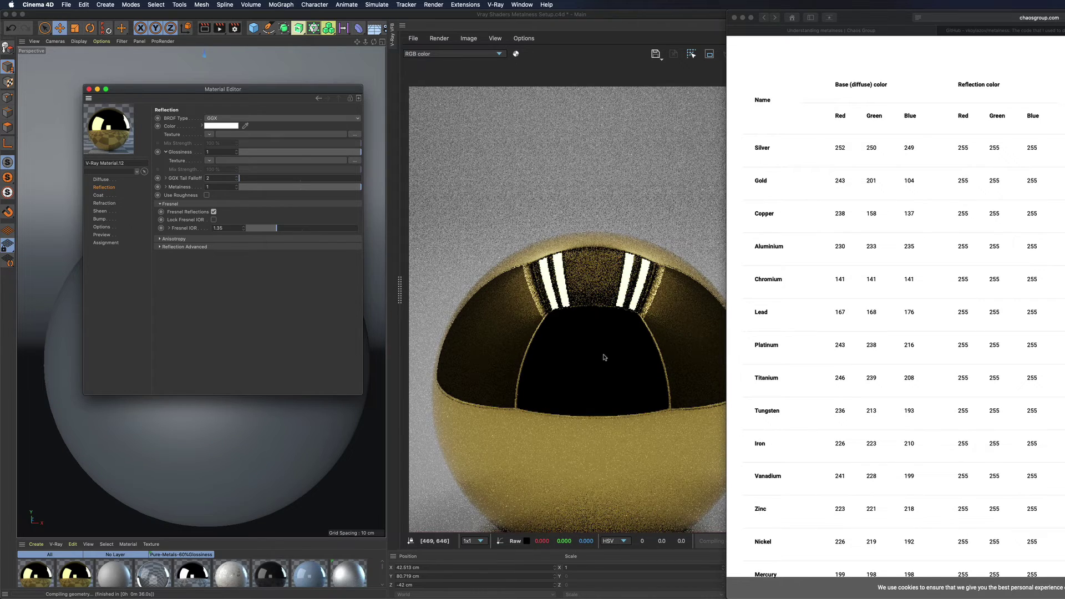
Move the browser window off the scene, switch to Photoshop and hide Livello 2 to compare the two gold material previews
left_click_drag(888, 17, 1064, 17)
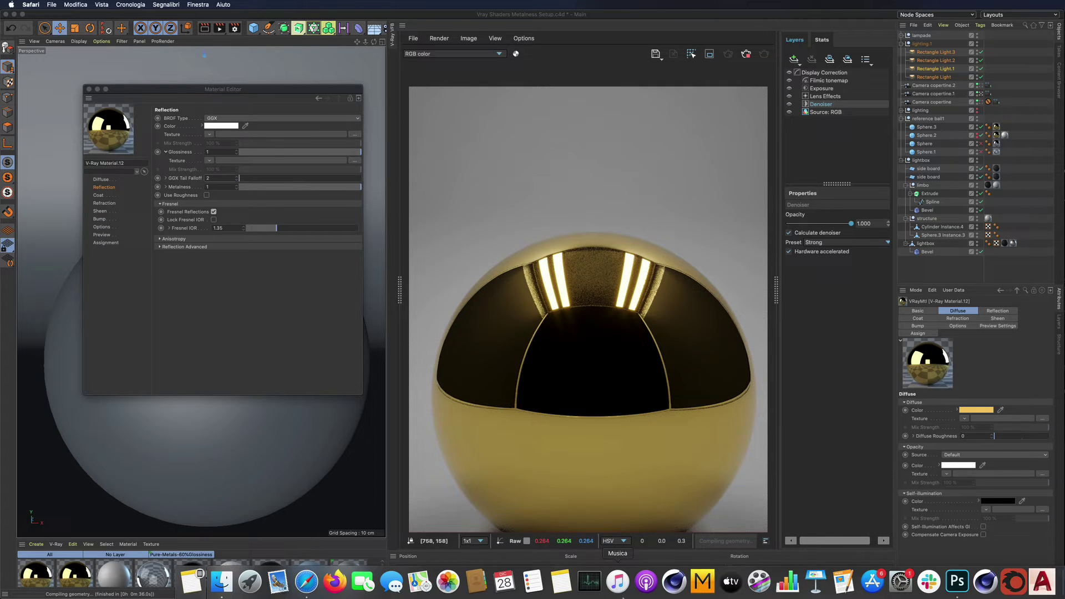
left_click(965, 581)
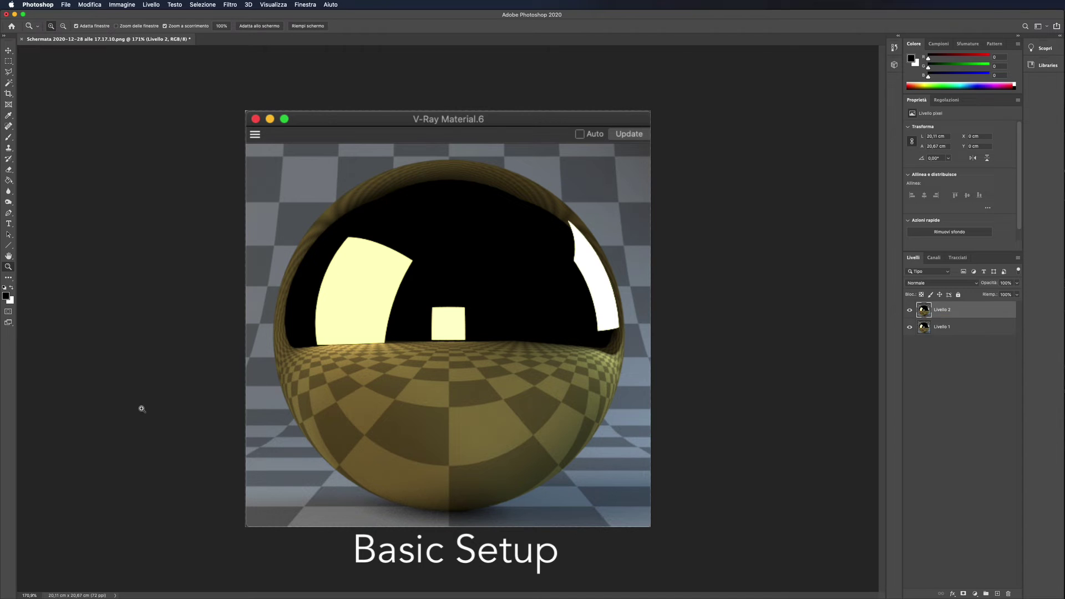
left_click(910, 310)
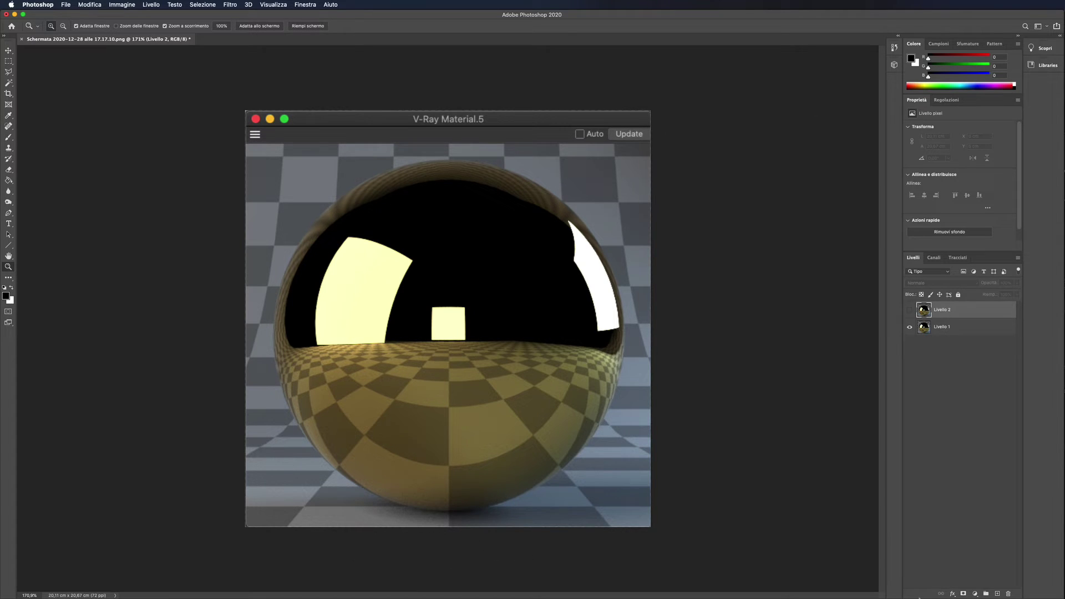
mouse_move(957, 596)
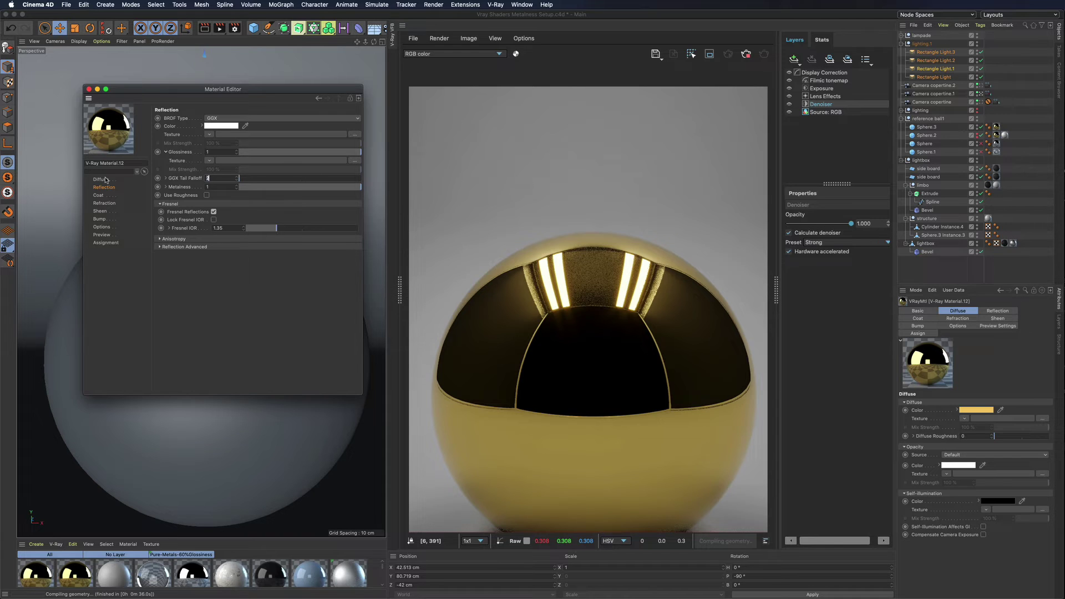
In Cinema 4D, load the brushed 90 gloss.tif bitmap as the reflection glossiness texture of the gold material
left_click(209, 161)
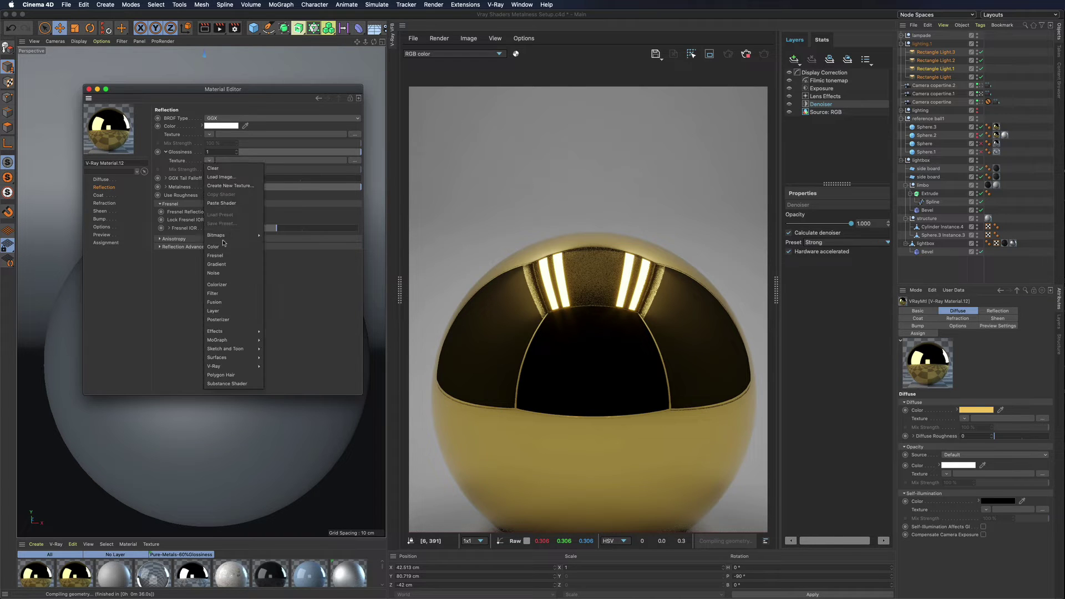
mouse_move(221, 236)
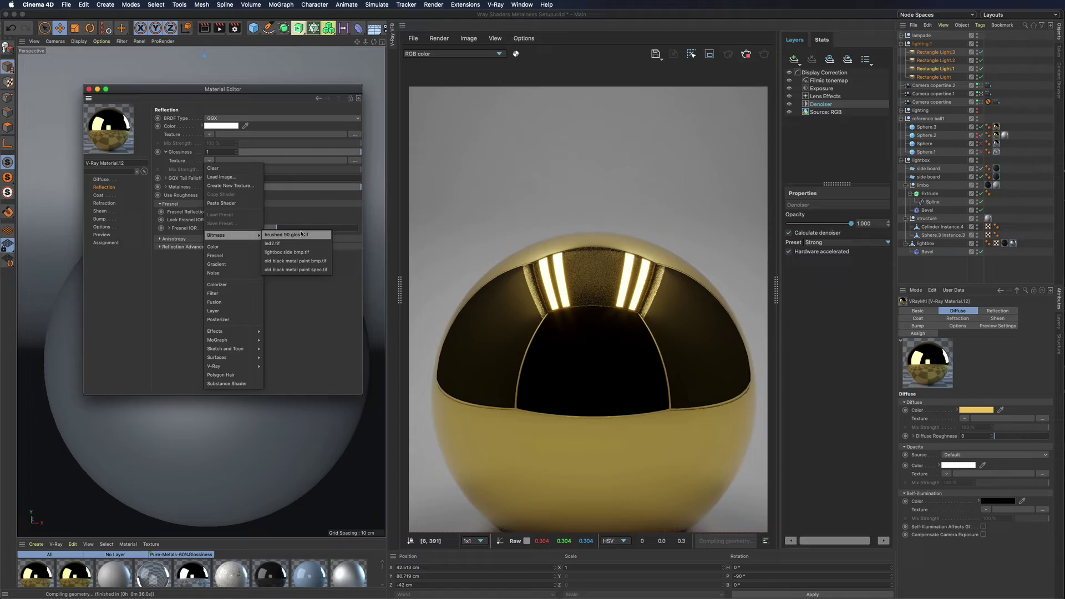
left_click(280, 235)
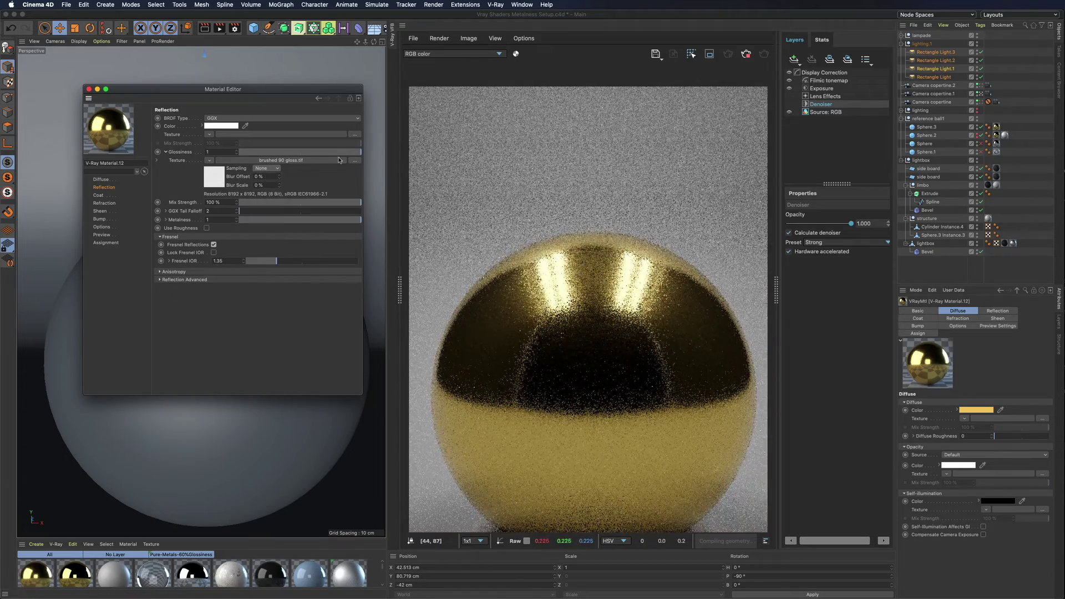
Set the gold material tag on Sphere.3 to spherical projection with Tiles V at 0.5
left_click(997, 128)
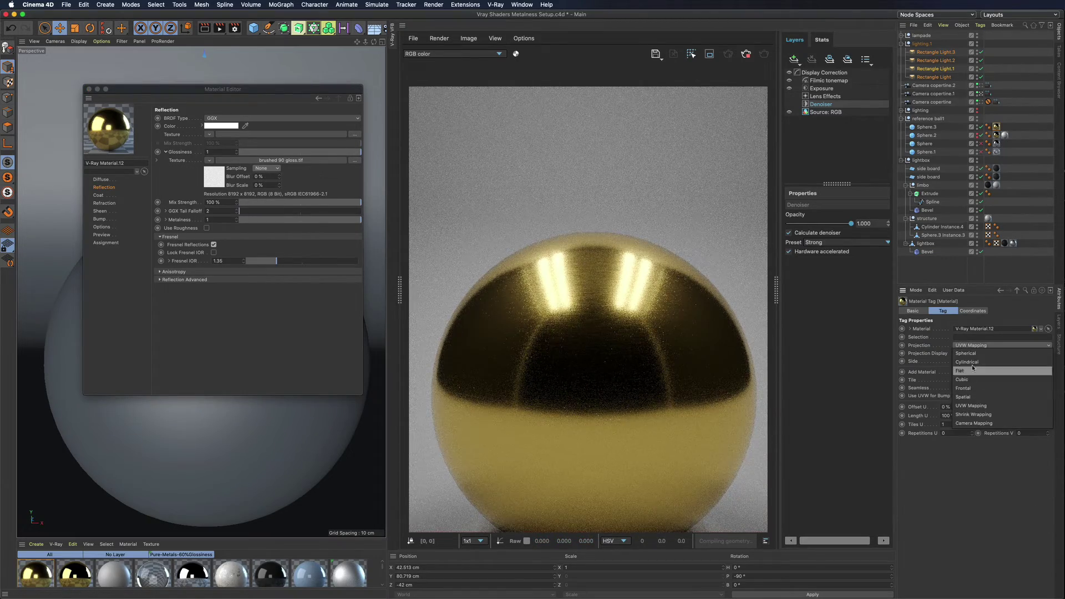
left_click(1030, 424)
type("0.5")
key("Return")
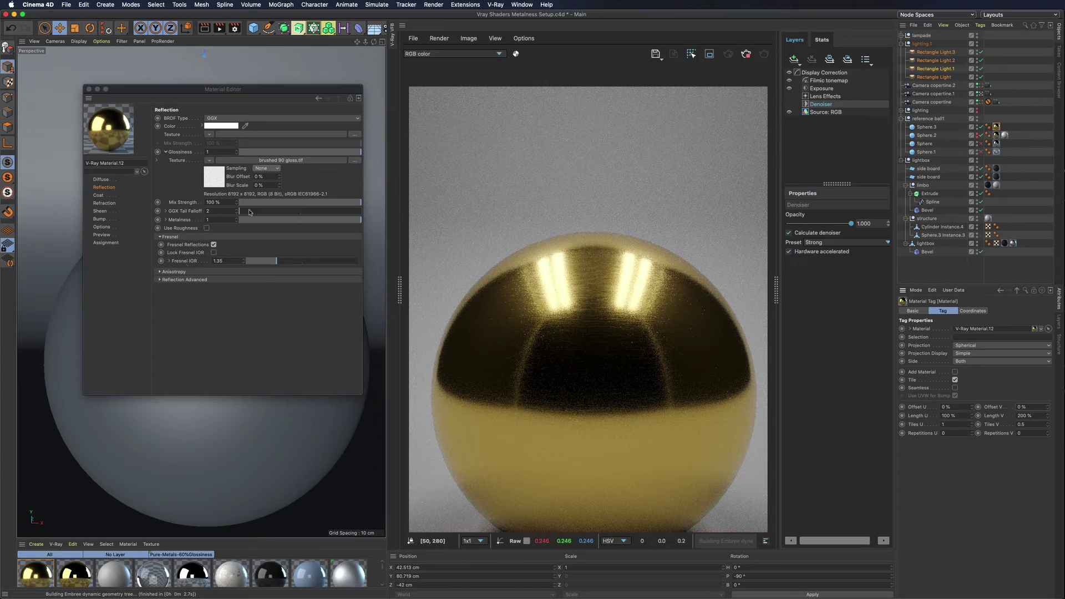
Set the gold material's reflection anisotropy to about 0.614, using the local object axis X
left_click(173, 272)
left_click(337, 280)
left_click_drag(337, 281, 338, 281)
left_click(289, 305)
left_click(233, 314)
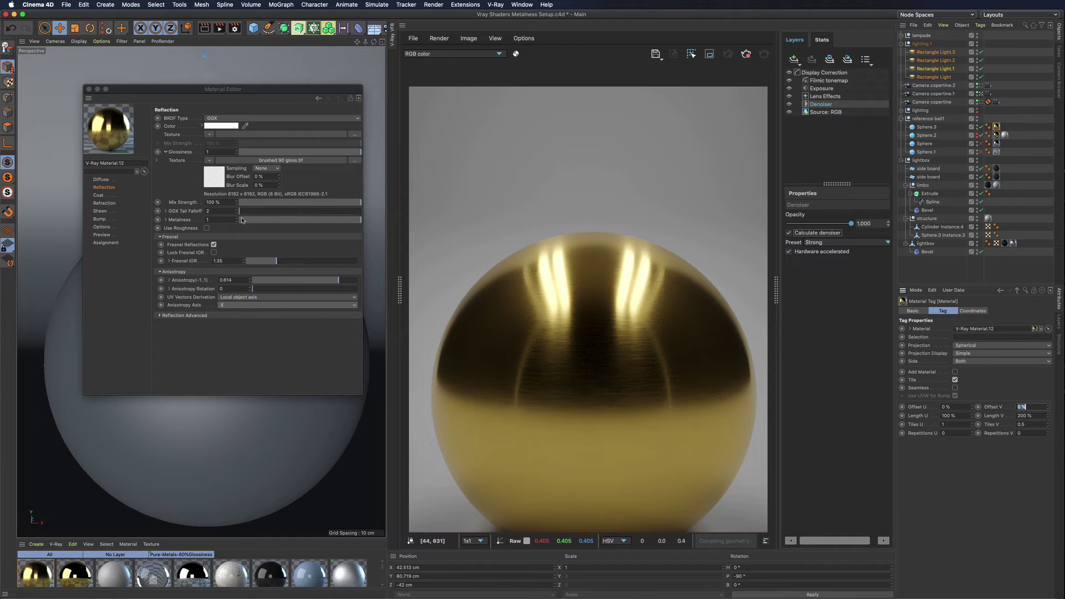
Lower the gold material's metalness to 0 and restore it to 1 to compare the effect
left_click_drag(243, 224, 226, 224)
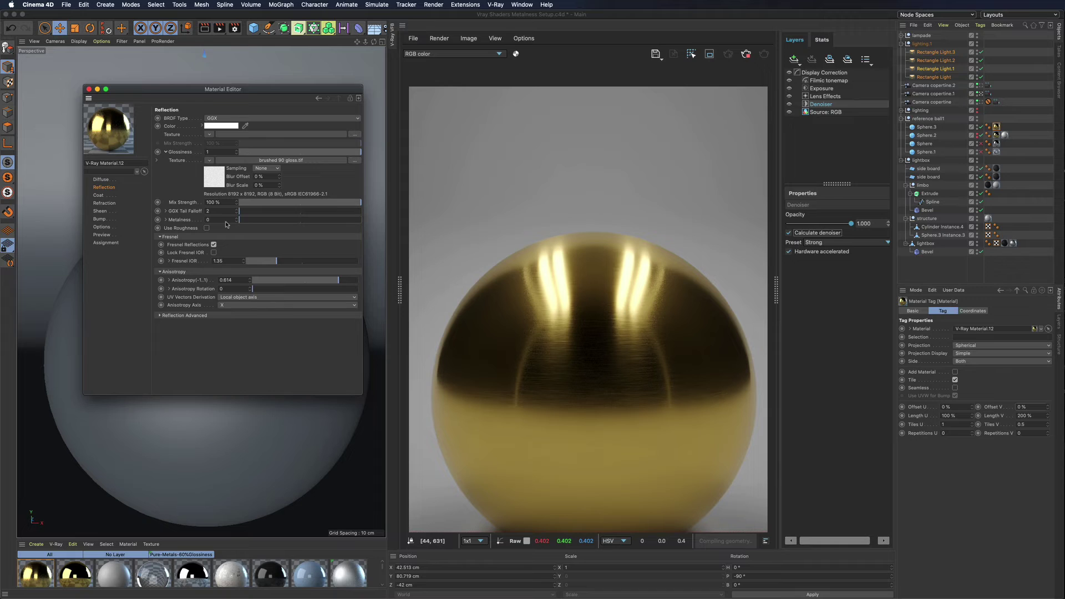
left_click_drag(238, 224, 487, 216)
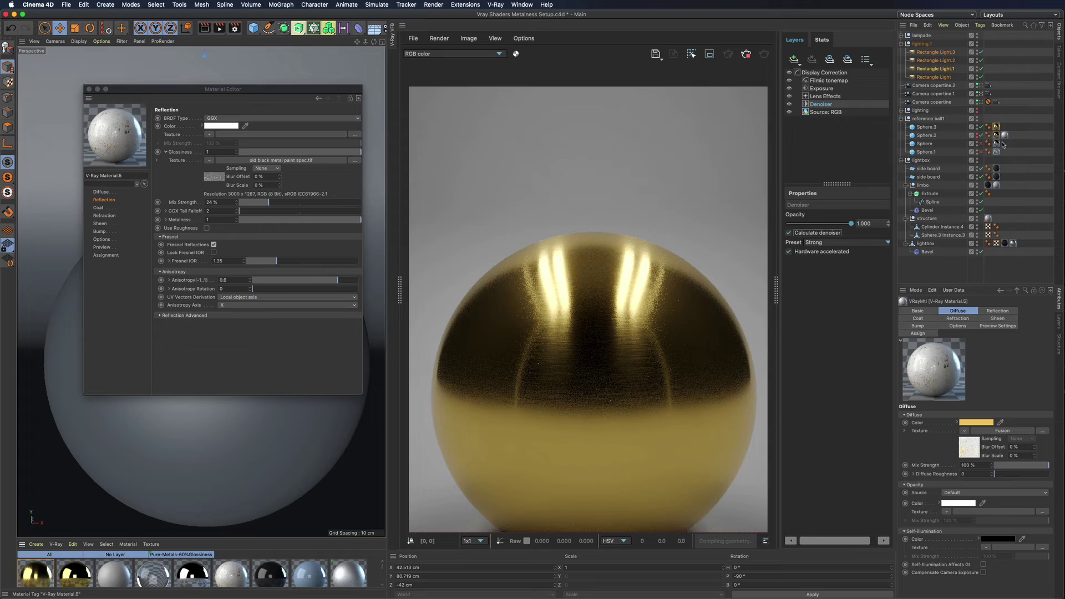
Move the V-Ray Material.5 tag from Sphere.2 to Sphere.3 and examine the Filter shader in its metalness texture
left_click_drag(1005, 138, 1005, 127)
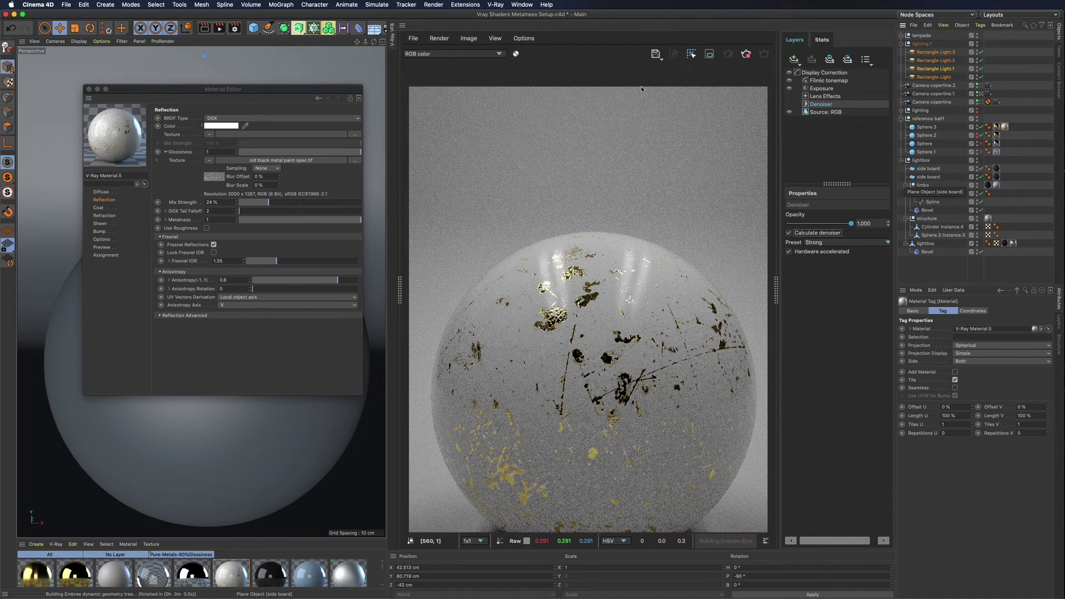
left_click(166, 220)
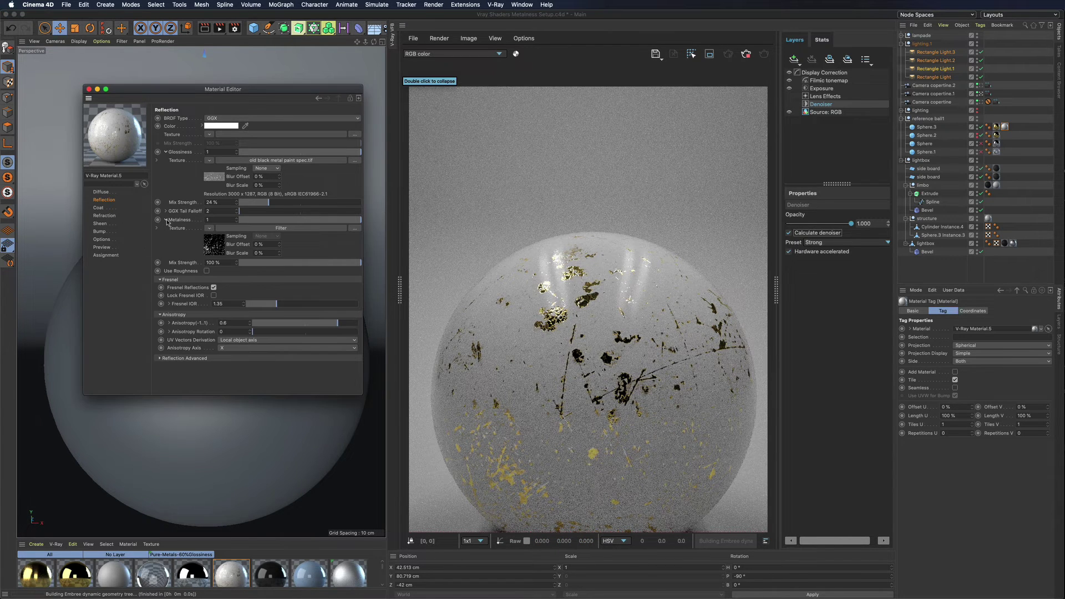
left_click(224, 230)
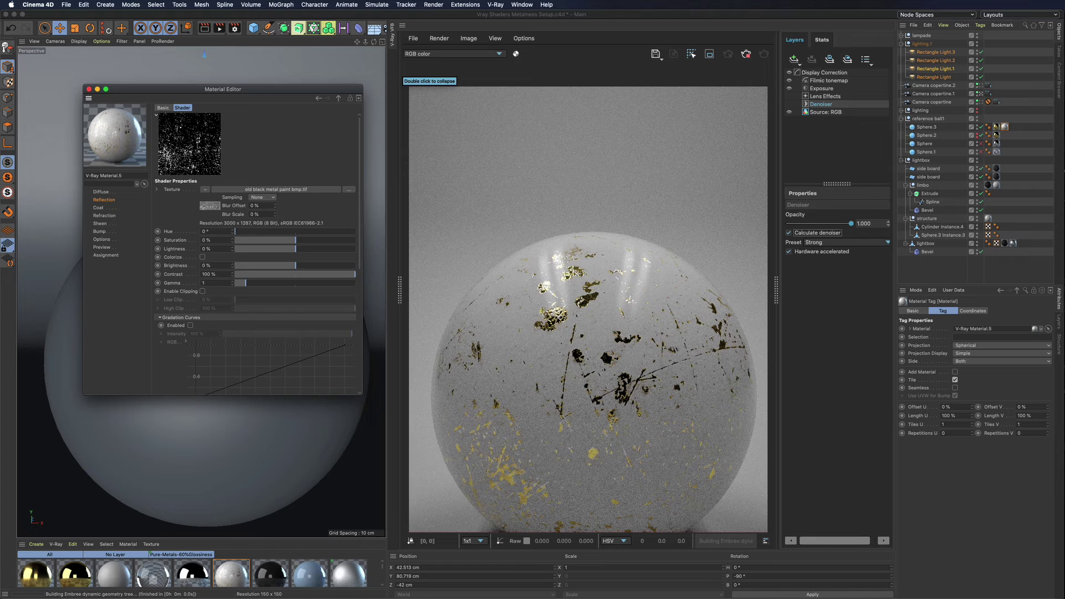
left_click(135, 138)
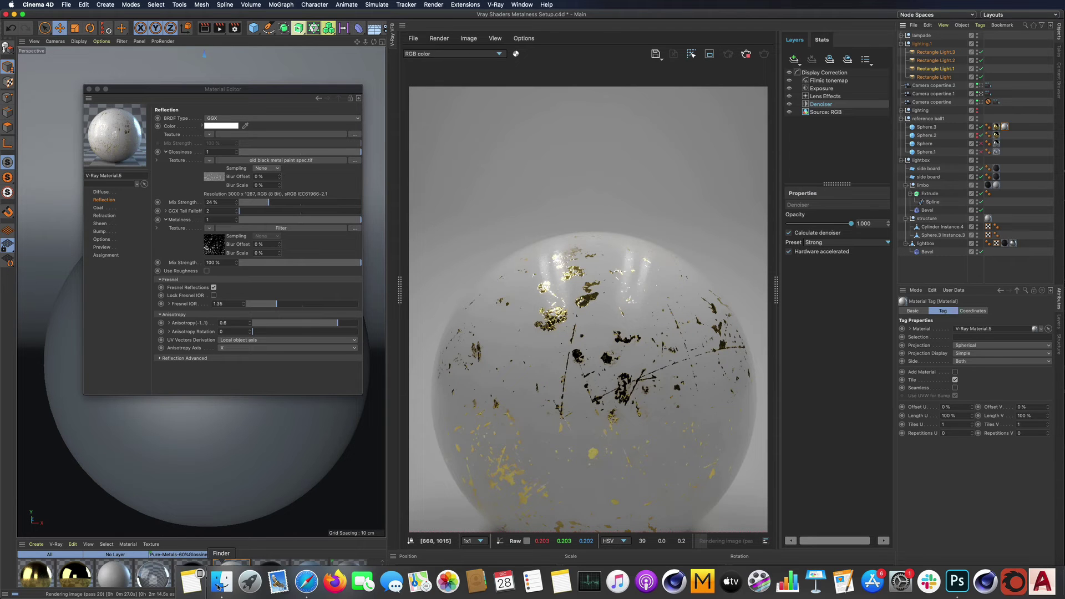
Switch to Finder and browse the test preview renders backwards from test preview35.png to test preview30.png
left_click(219, 582)
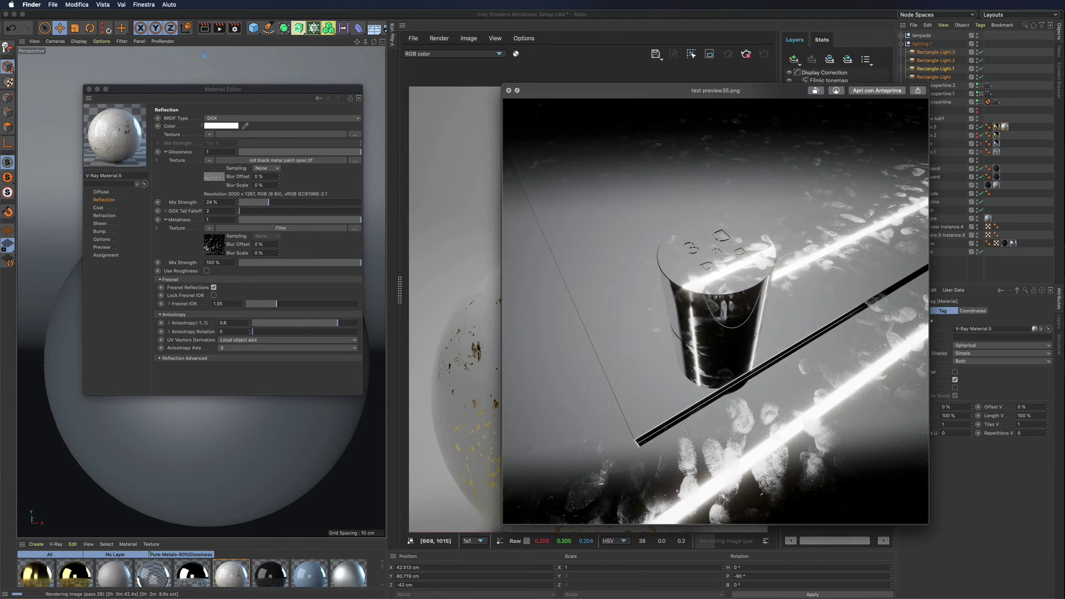
key("Up")
key("Up")
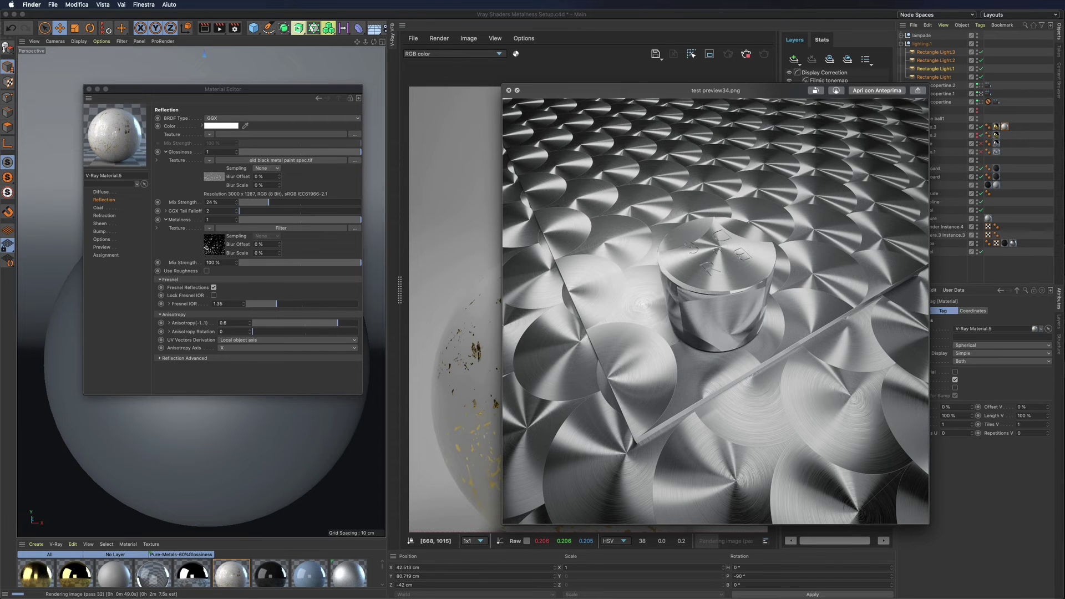
key("Up")
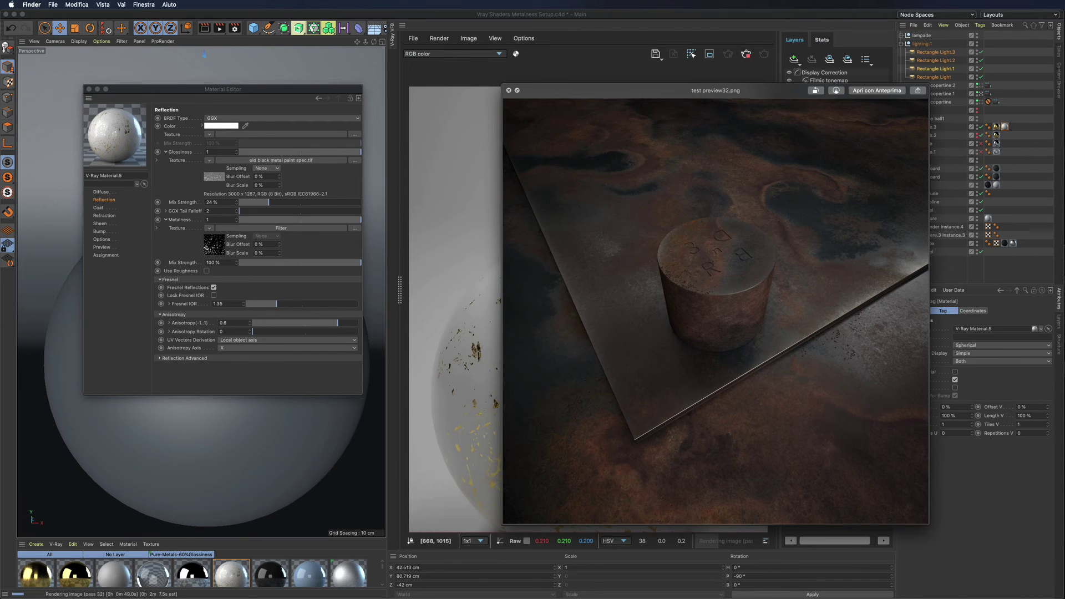
key("Up")
key("Up")
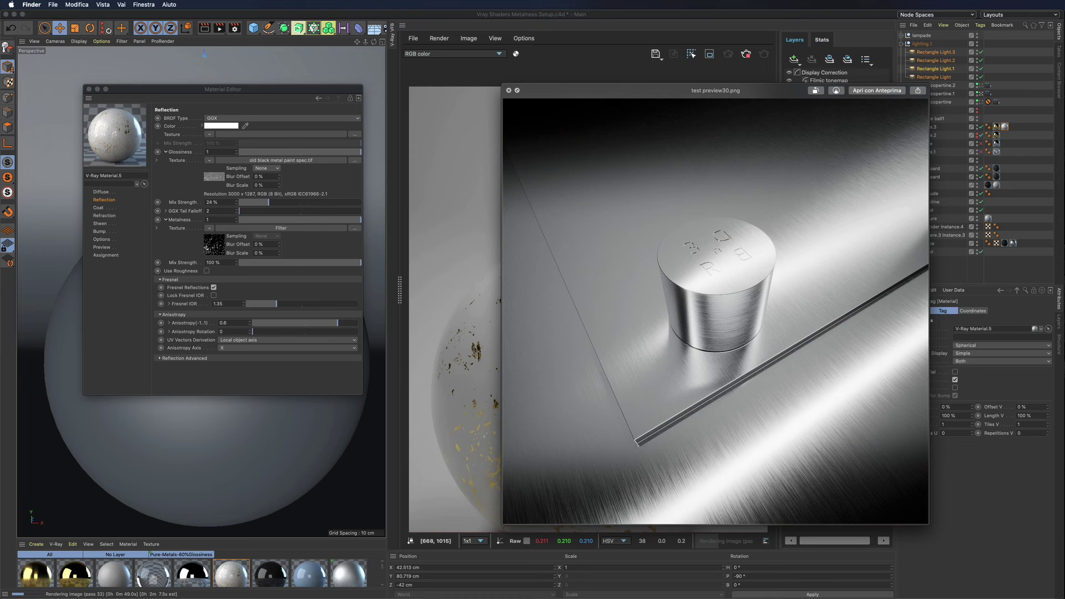
Switch to Safari and look through the Metal Shaders Vray 5 for Cinema4D project renders on Behance
key("super+Tab")
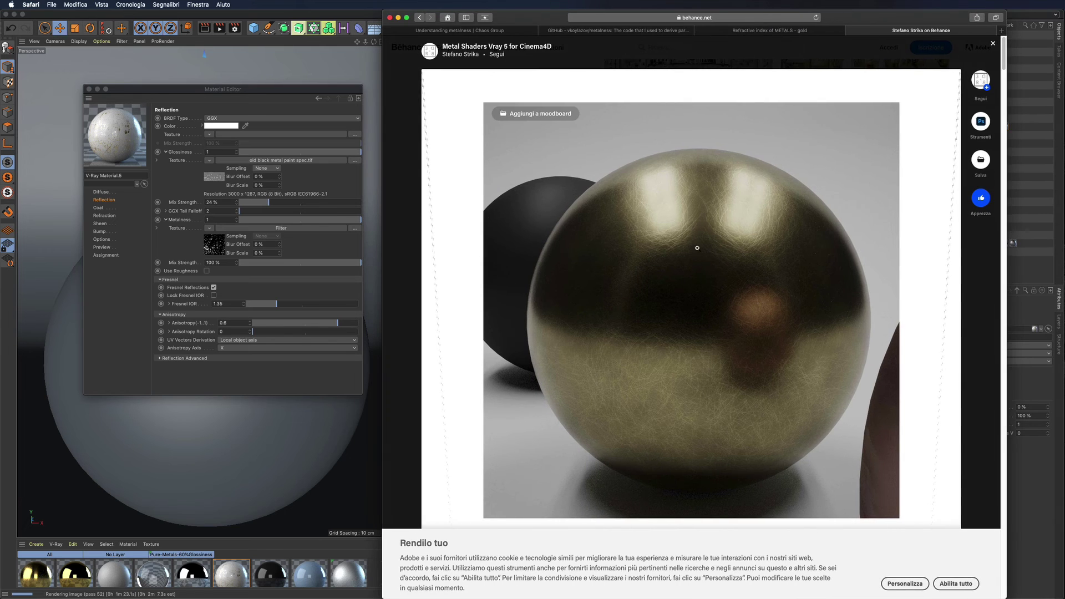
scroll(702, 258, "down", 3)
scroll(704, 267, "down", 4)
scroll(835, 369, "down", 8)
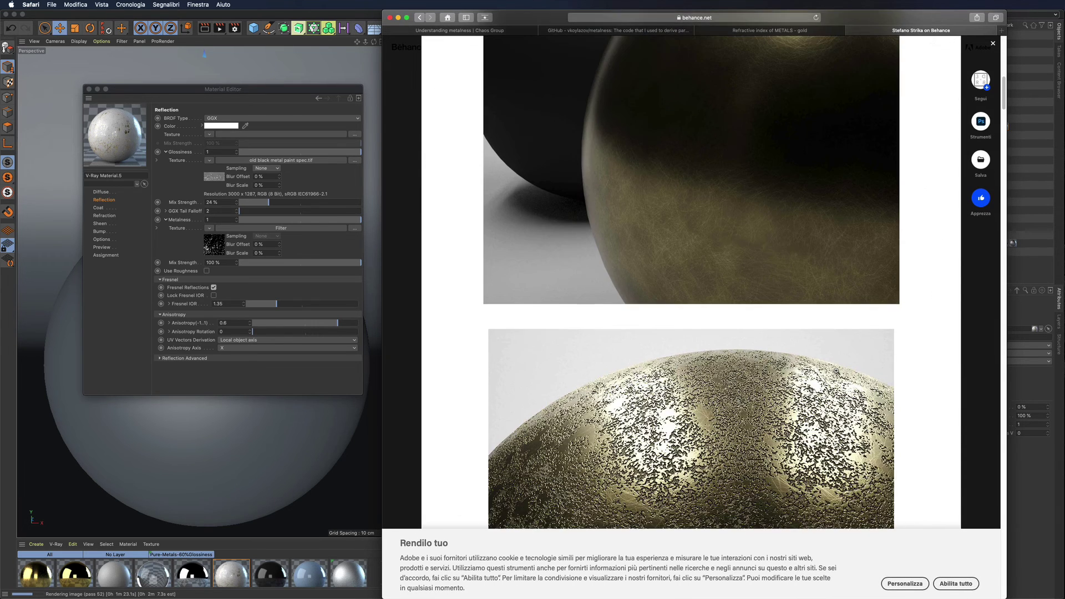